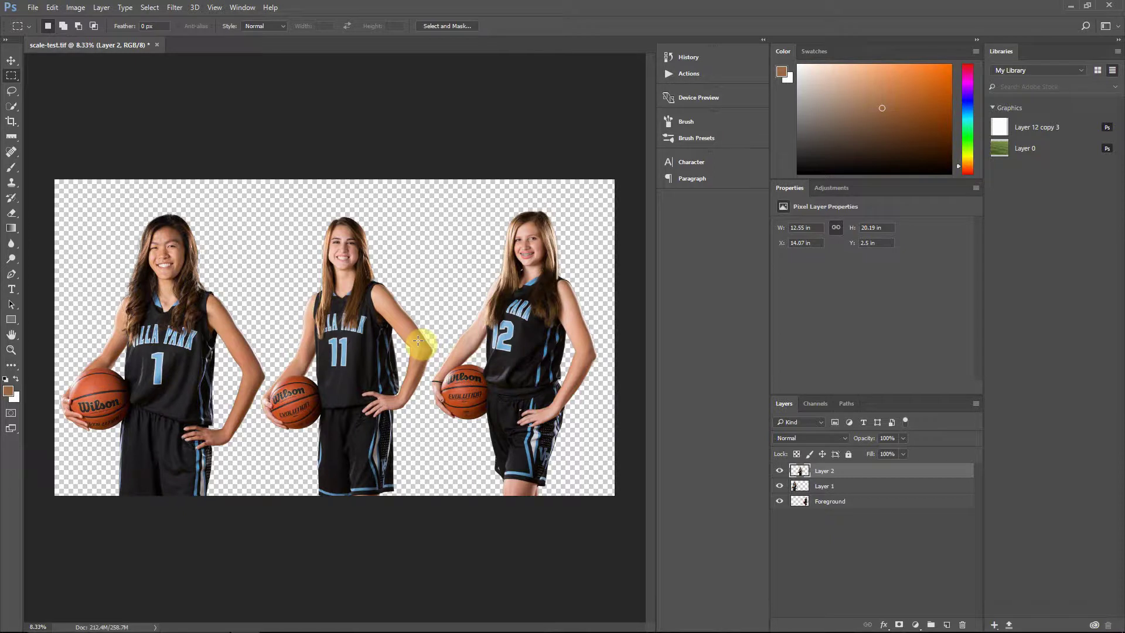
Draw a rough selection over the canvas and zoom in on the players
drag(418, 340, 461, 235)
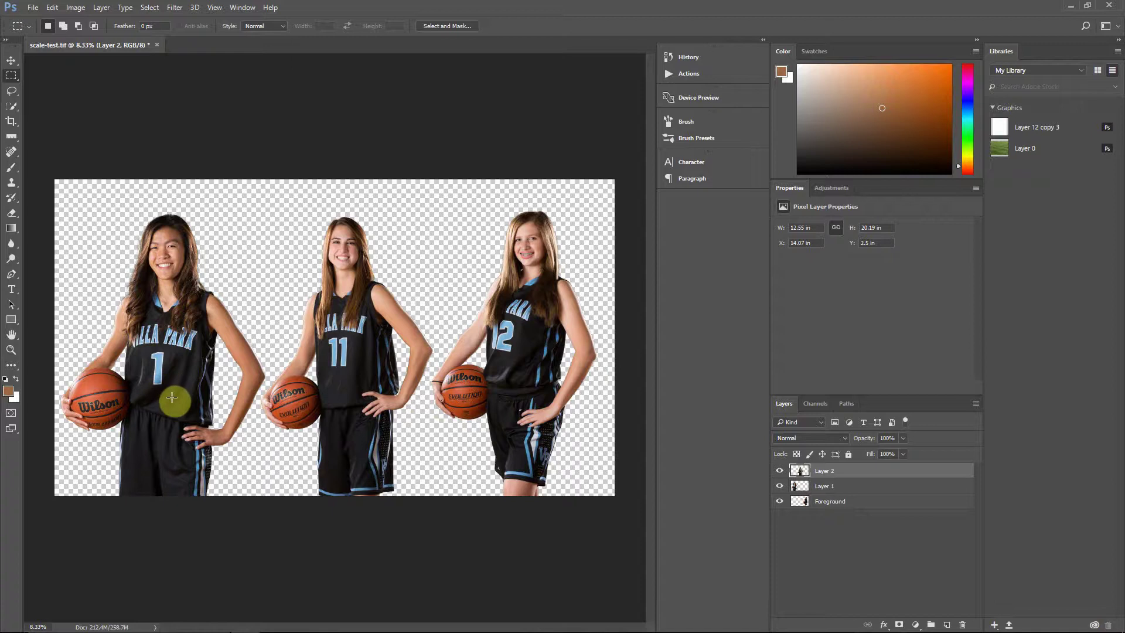
key(ctrl+plus)
scroll(325, 439, down, 1)
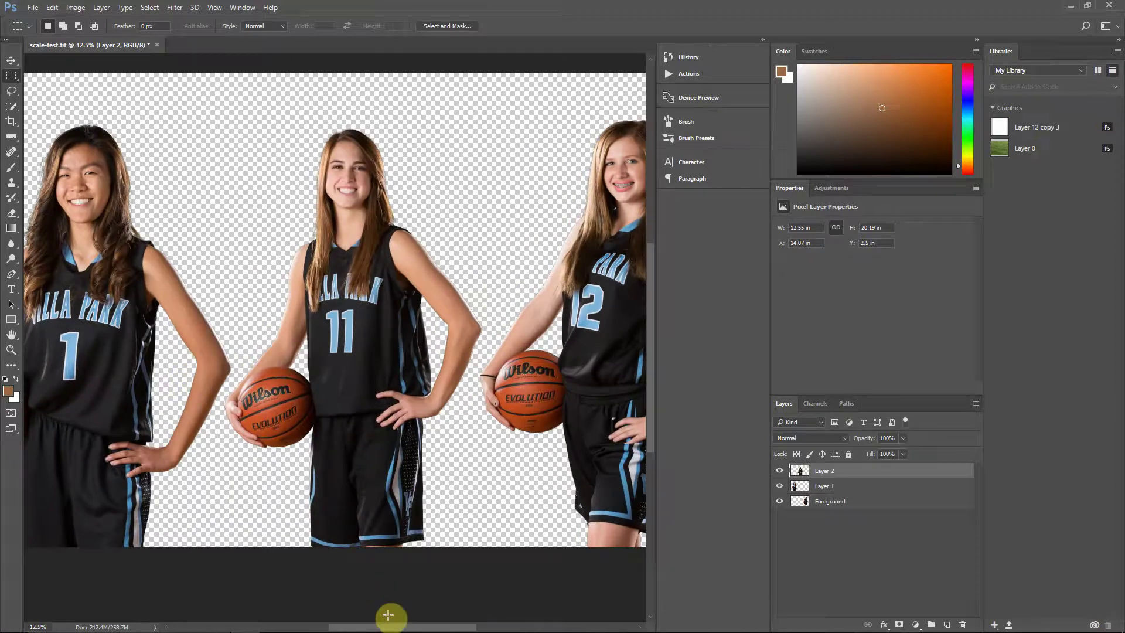
drag(388, 628, 354, 628)
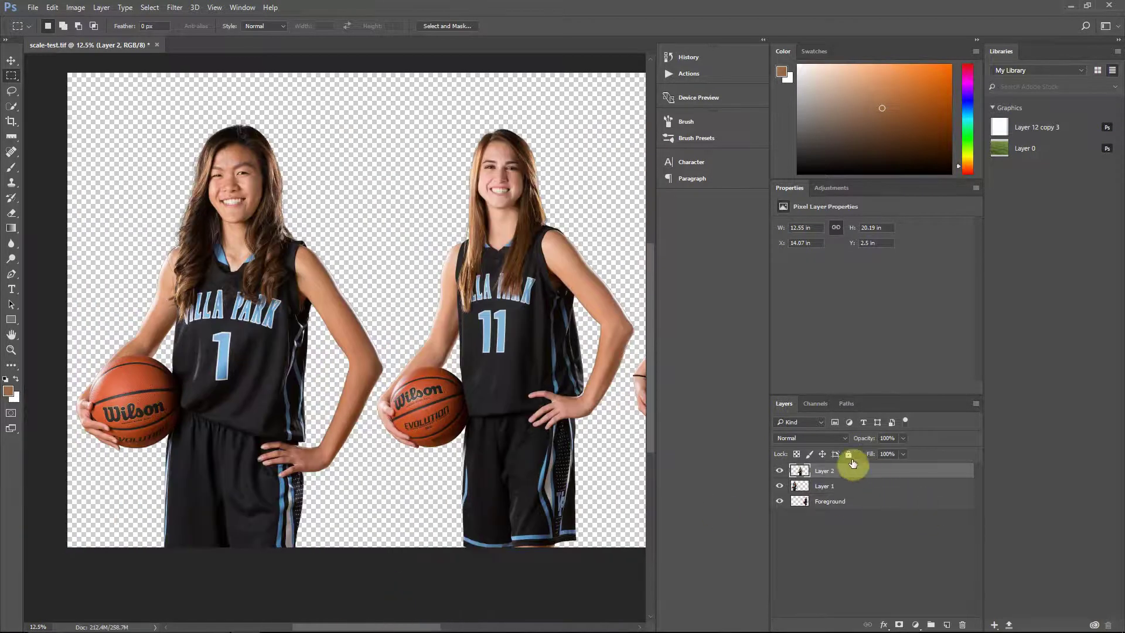
Move Layer 2's number 11 player into even spacing between the others, then fit the image on screen
click(11, 61)
drag(486, 245, 250, 252)
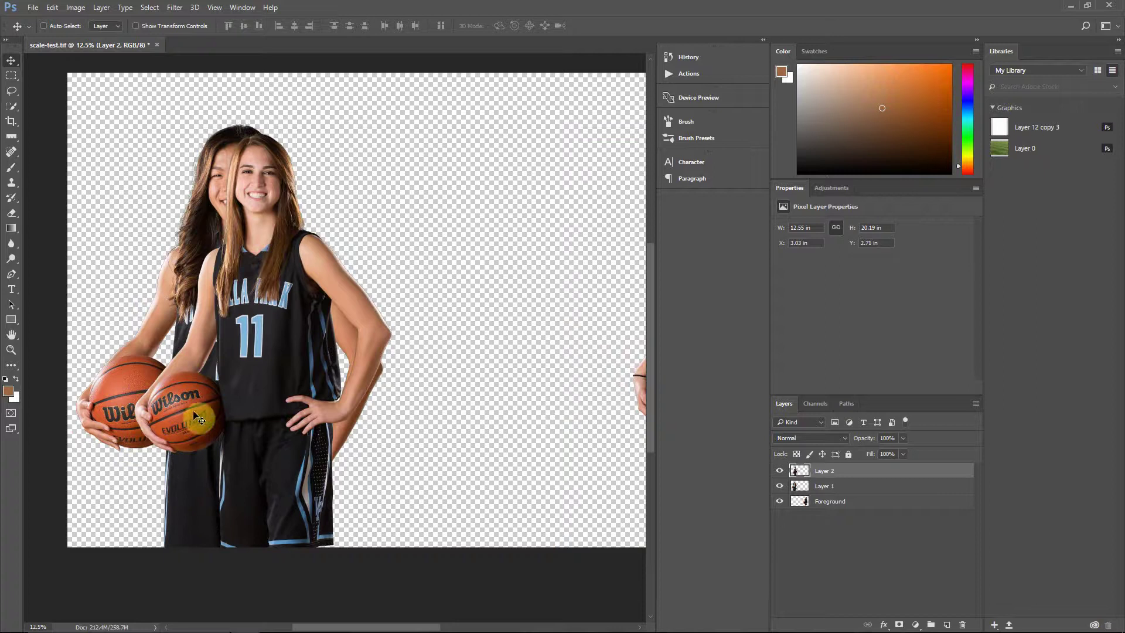
drag(306, 384, 439, 381)
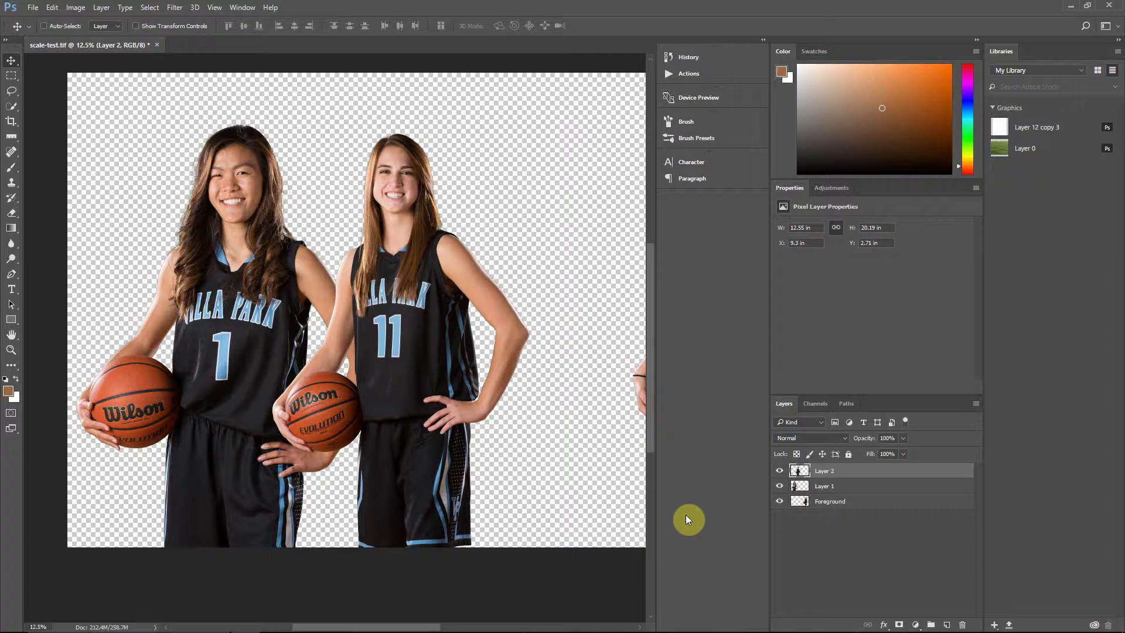
drag(459, 402, 550, 389)
key(ctrl)
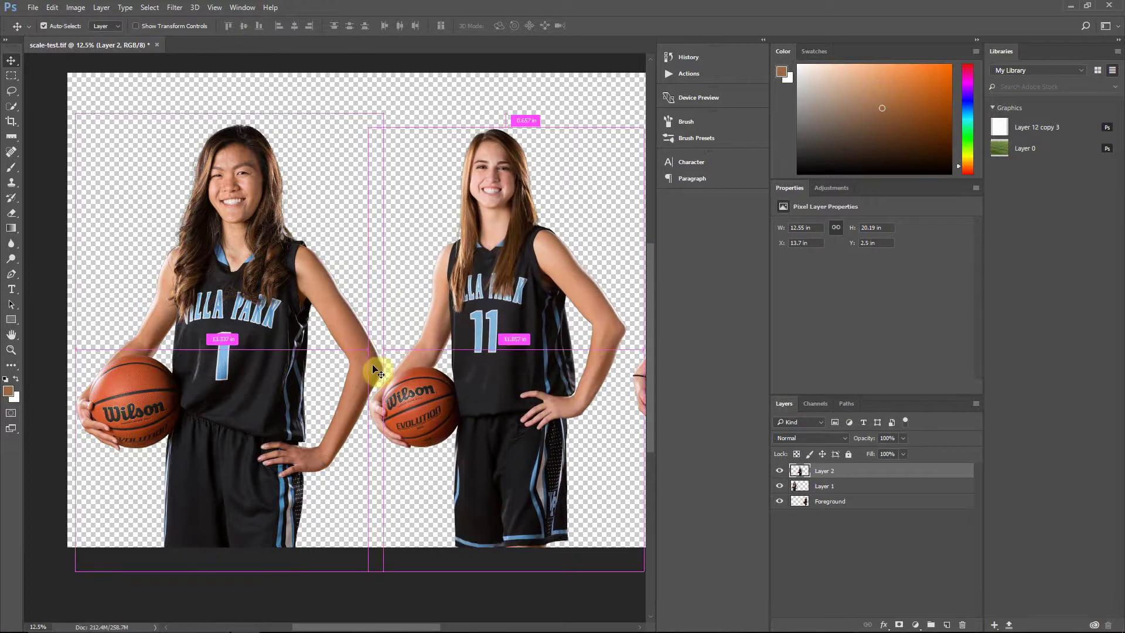
key(ctrl+0)
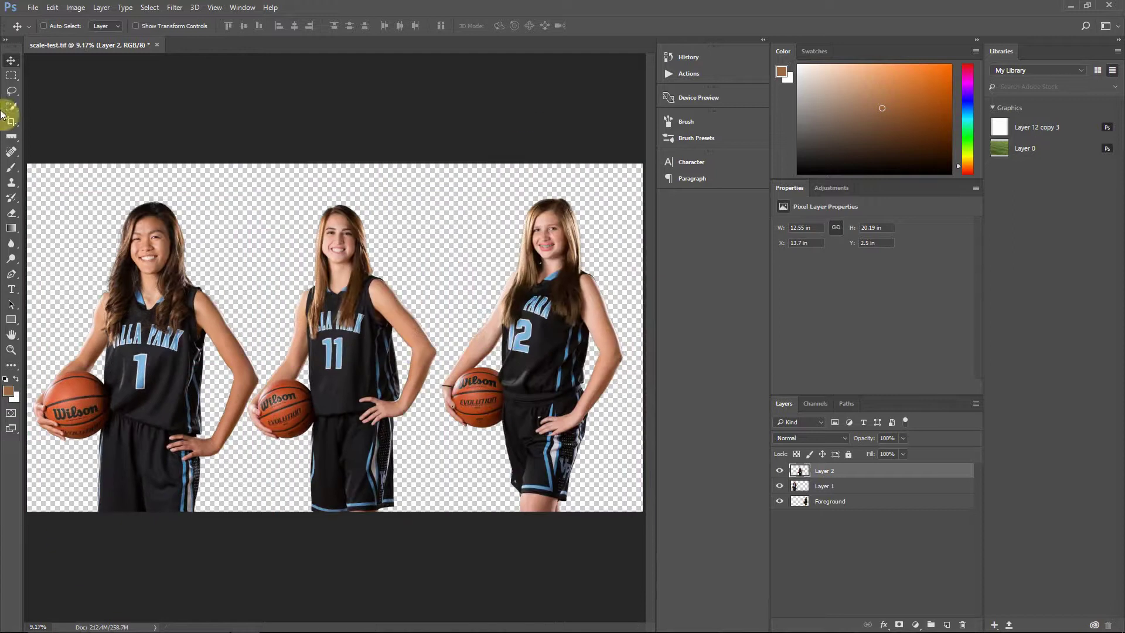
Use File > Scripts > Browse to bring up the Load dialog for the EZ Scale script
click(34, 7)
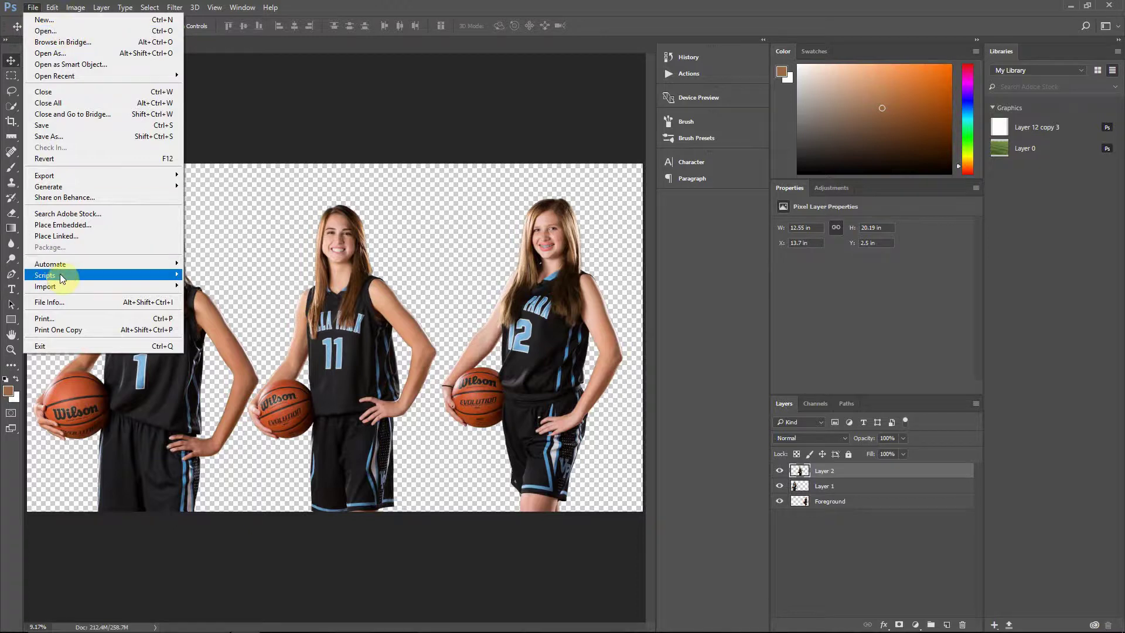
mouse_move(61, 277)
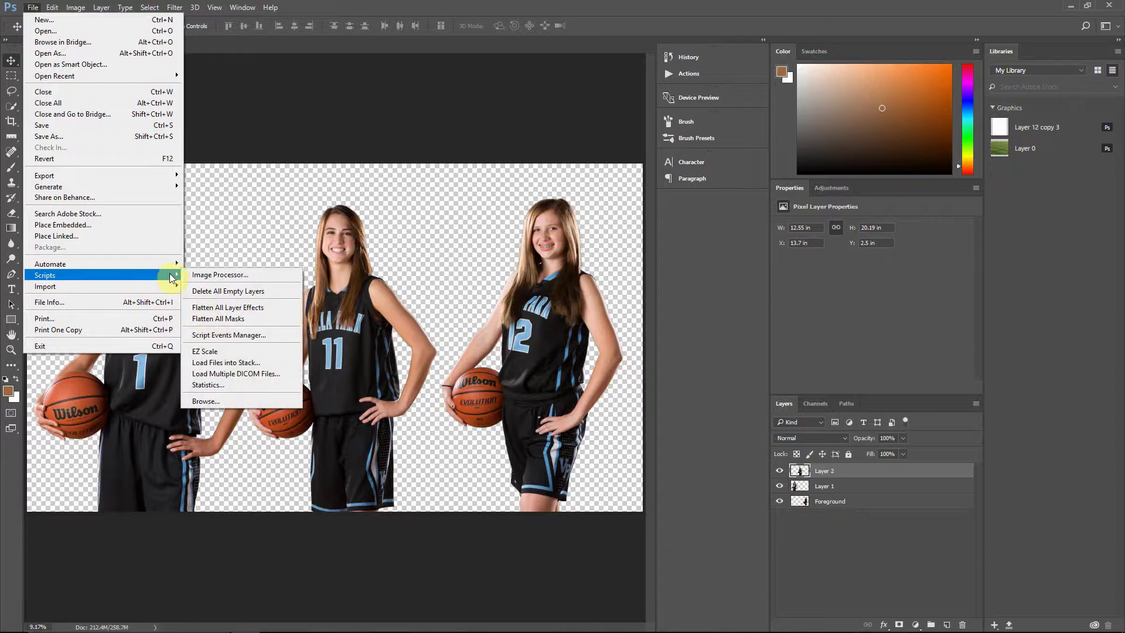
click(213, 402)
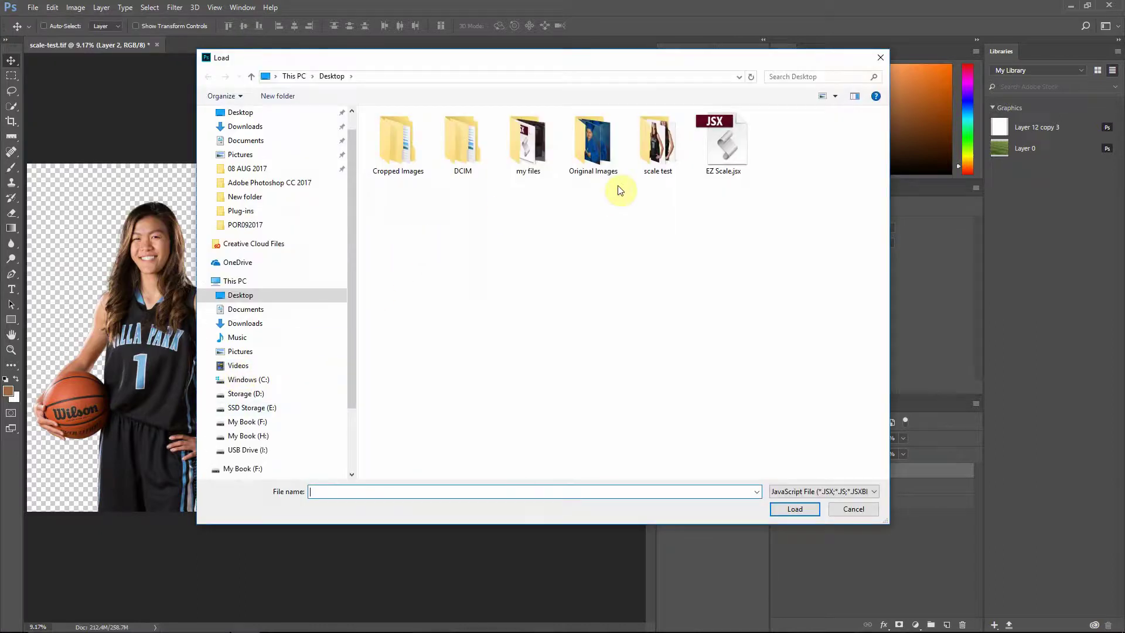
Launch EZ Scale.jsx and set its source folder to scale test
double_click(732, 149)
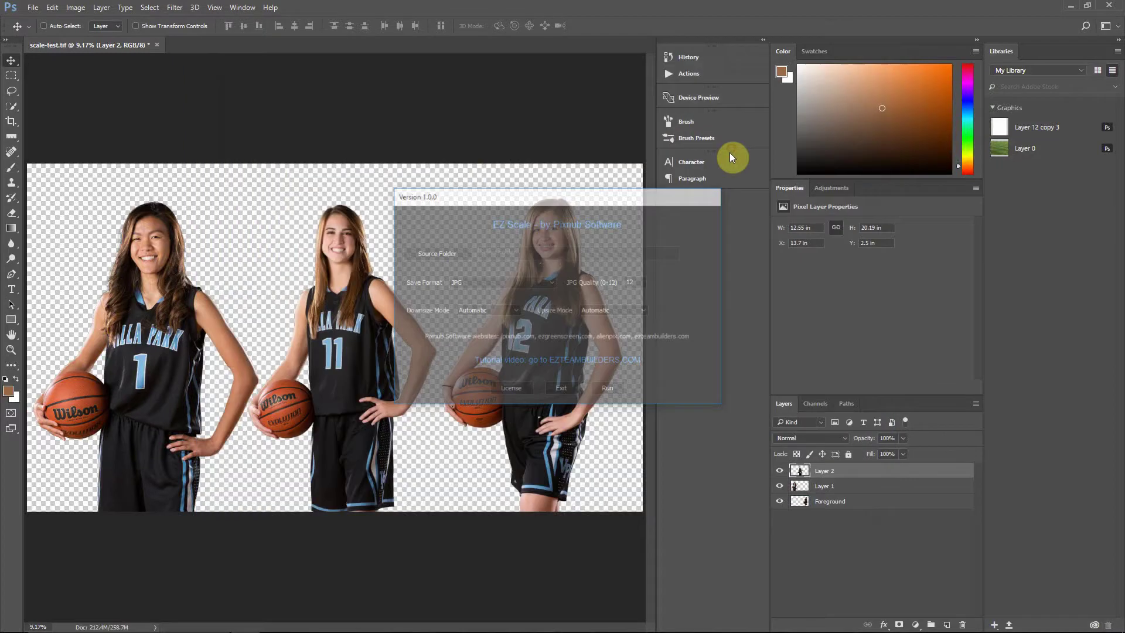
drag(605, 194, 594, 134)
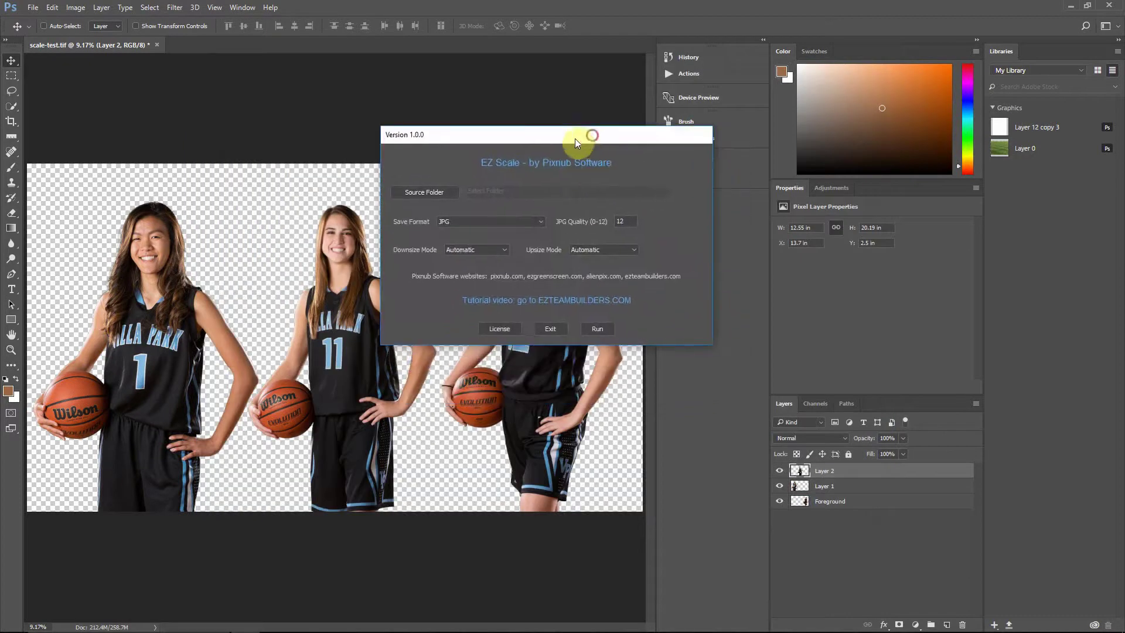
click(423, 192)
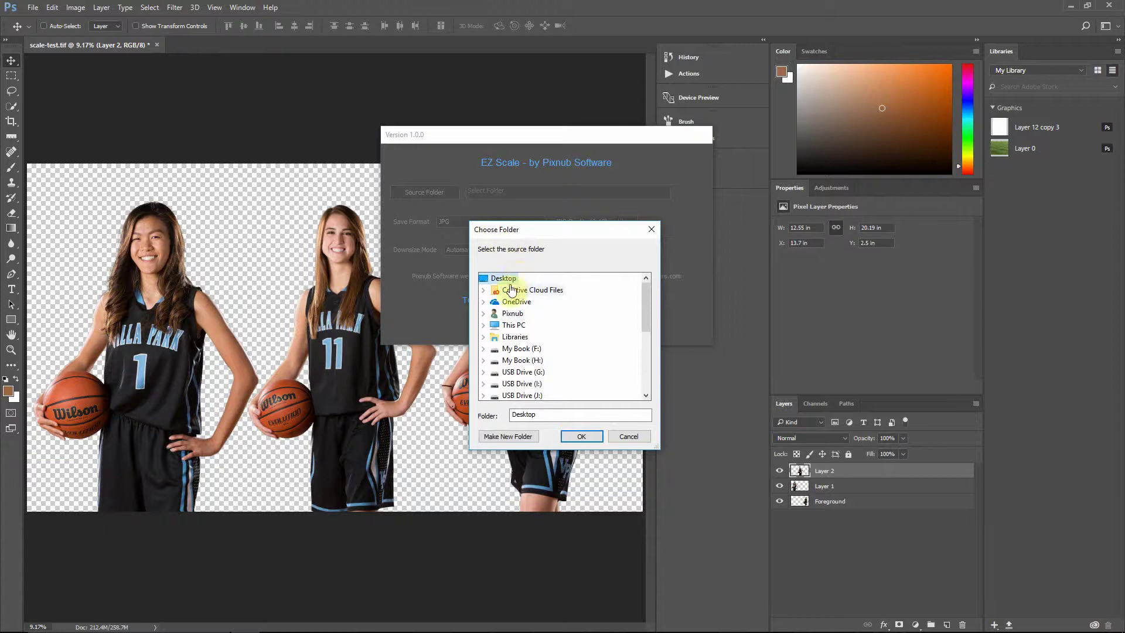
scroll(507, 346, down, 4)
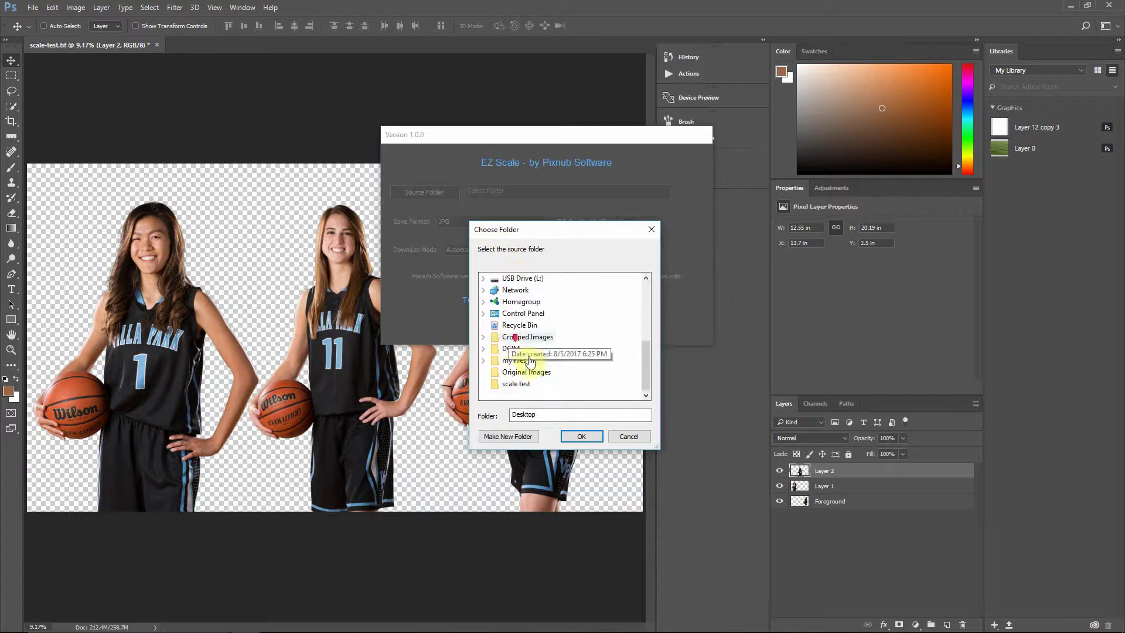
click(498, 386)
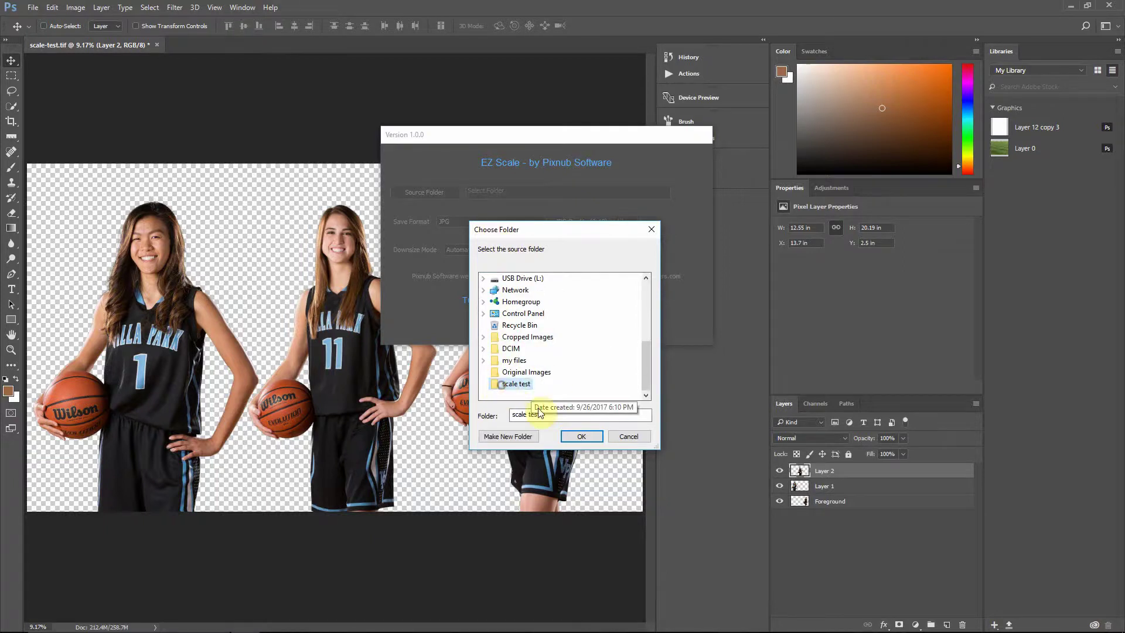
click(580, 443)
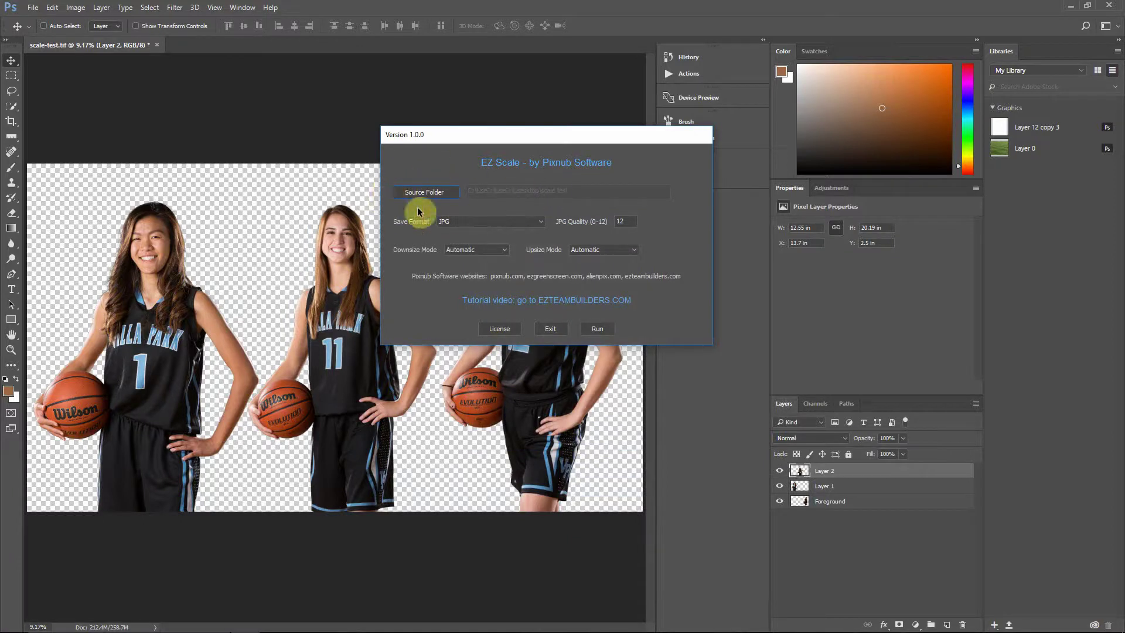
Set Save Format to TIF LZW Compressed, keeping Downsize and Upsize Mode on Automatic
click(481, 224)
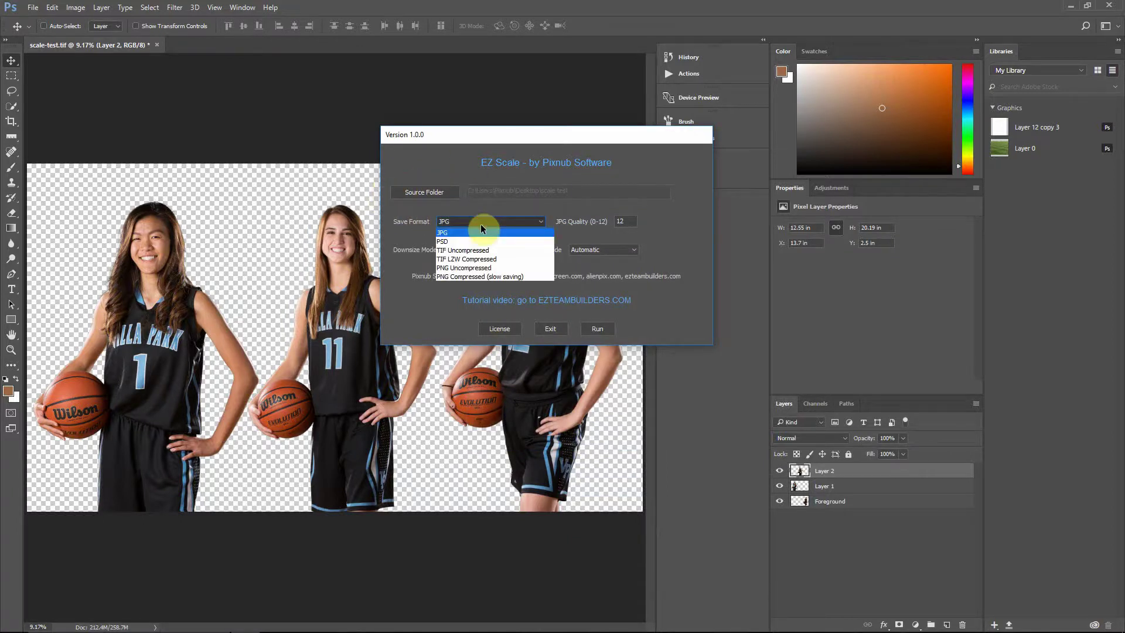
click(460, 259)
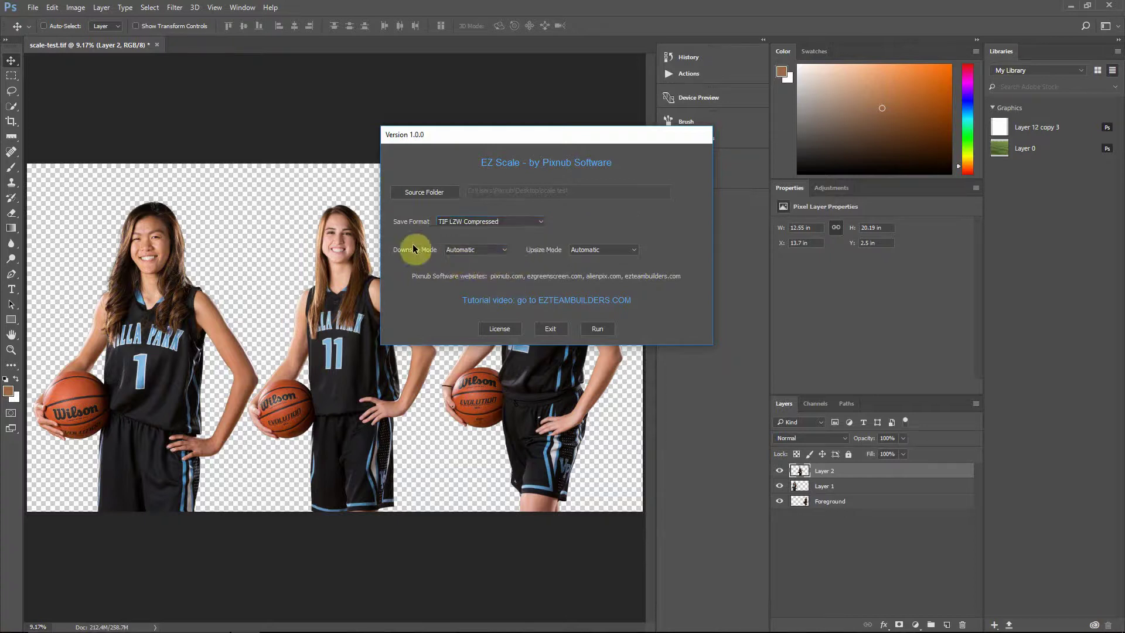
click(473, 252)
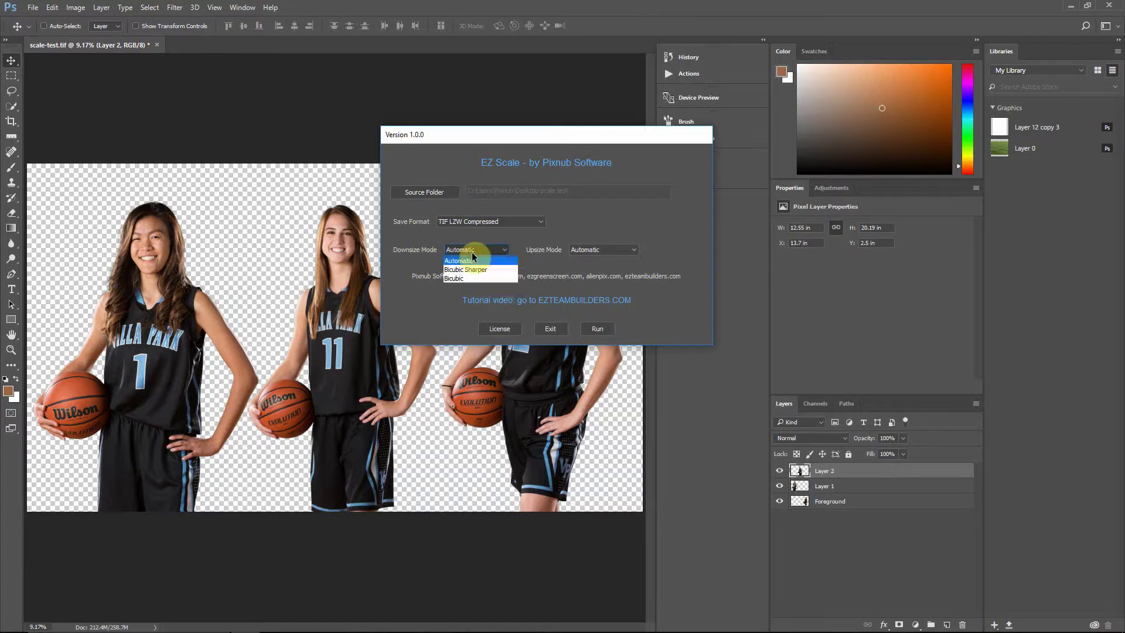
click(472, 253)
click(594, 252)
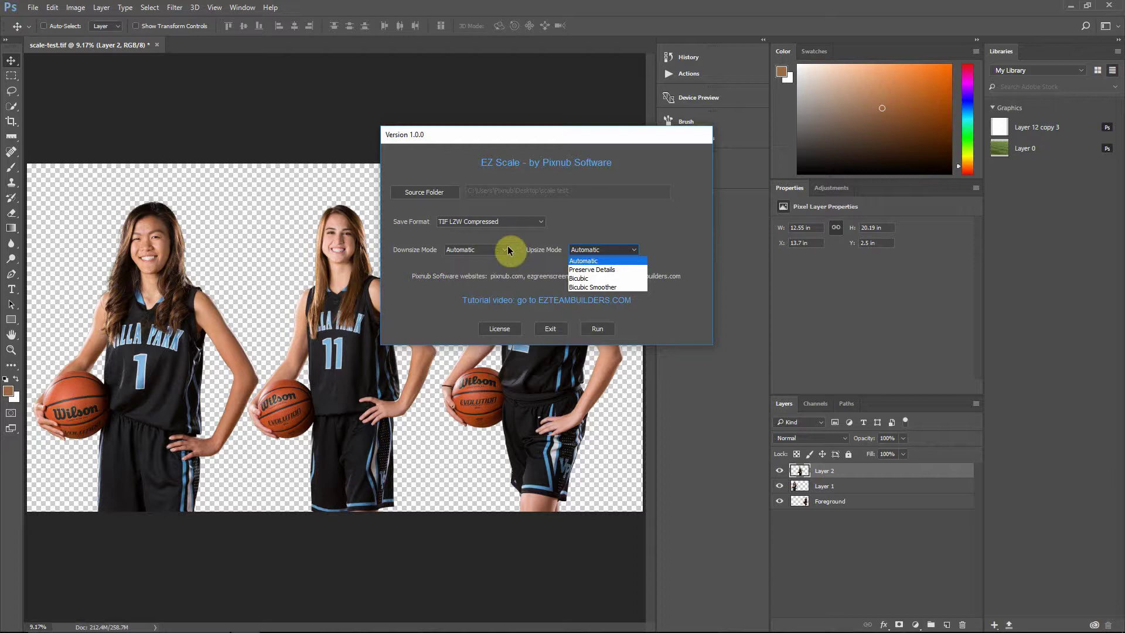
click(585, 249)
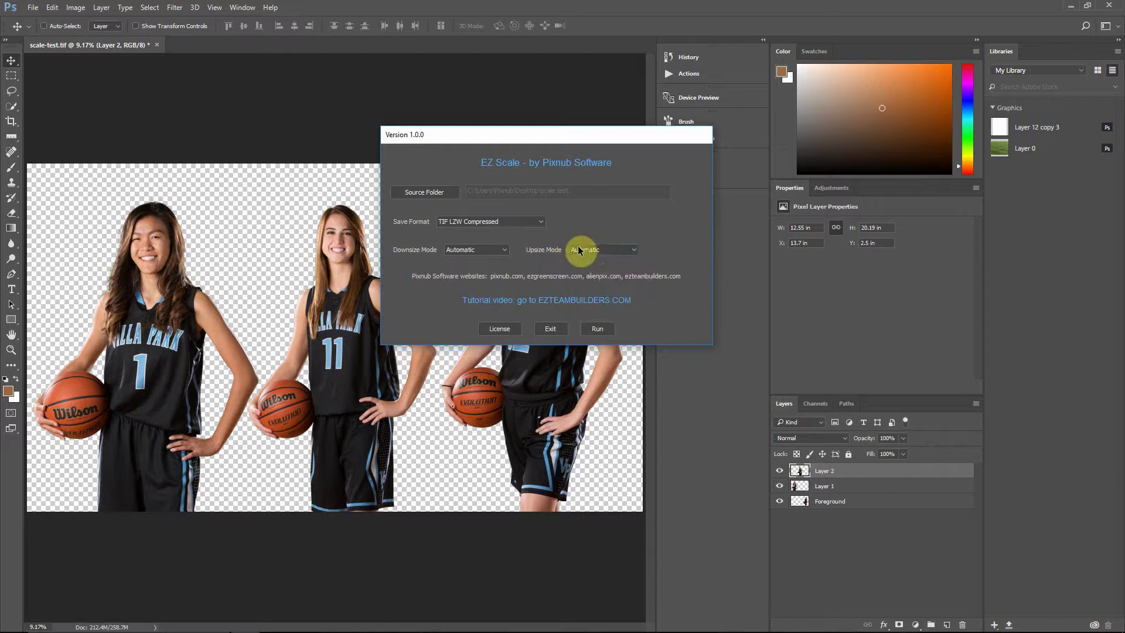
Run the script, measure the first player's basketball diameter with the Ruler, and continue processing
click(597, 328)
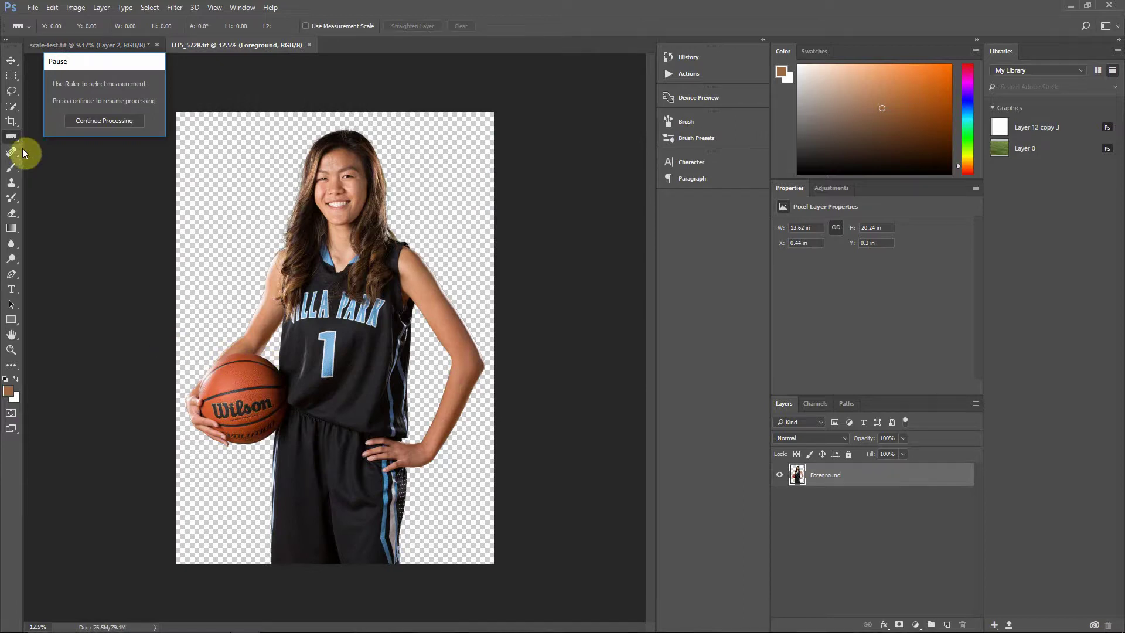
key(ctrl+plus)
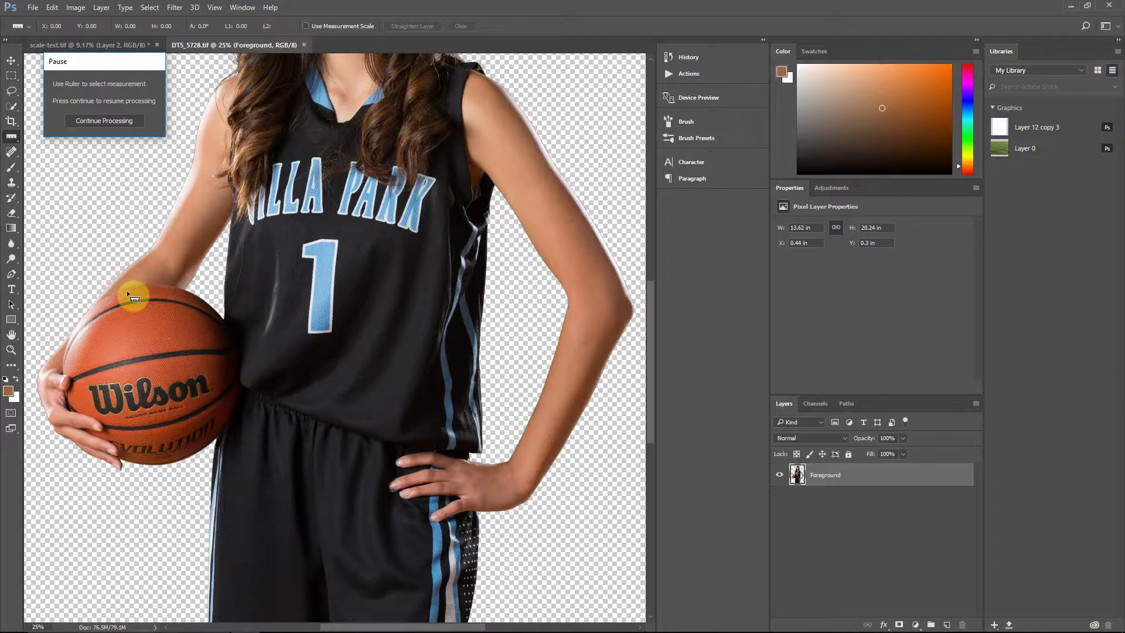
mouse_move(123, 290)
mouse_down()
mouse_move(153, 416)
mouse_move(181, 465)
mouse_up()
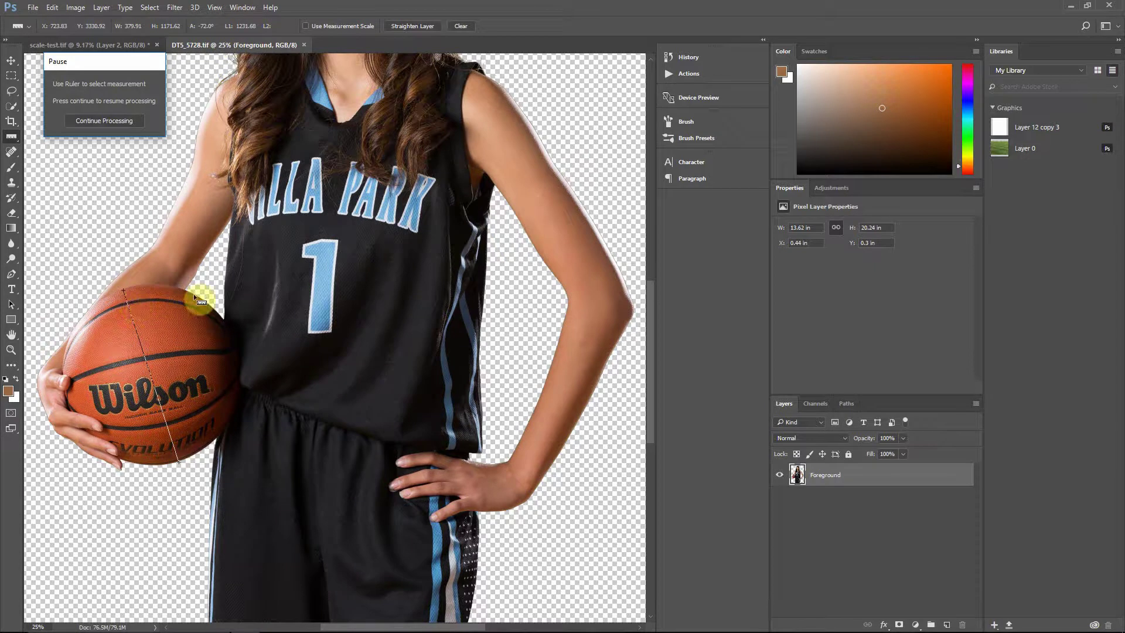
drag(194, 294, 97, 448)
drag(119, 291, 179, 465)
click(114, 123)
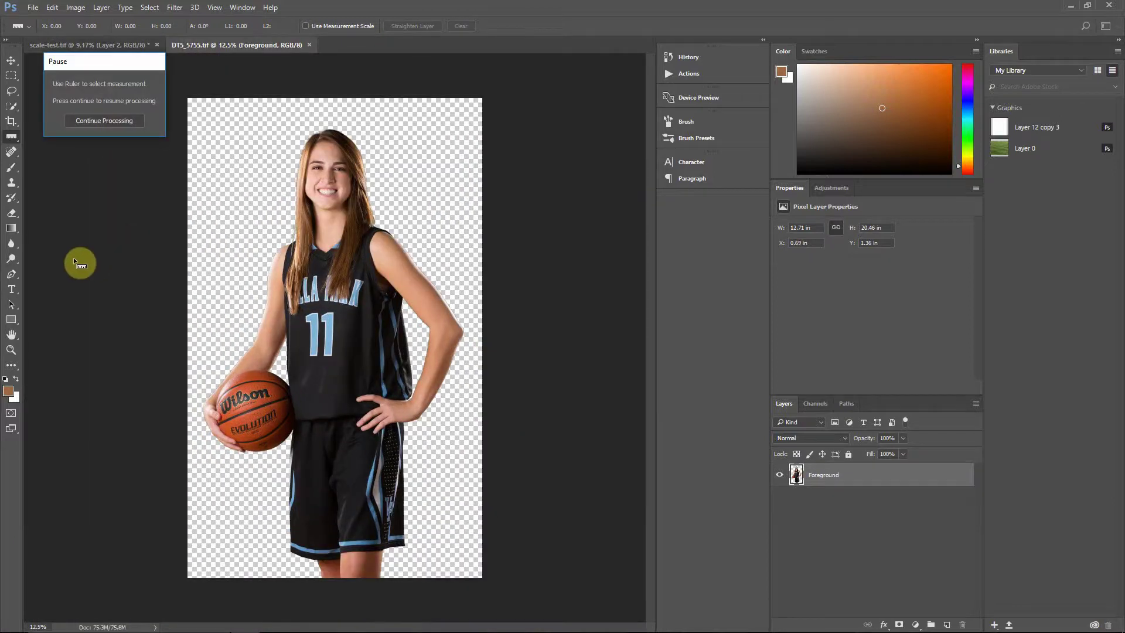
Measure the second player's and the #12 player's basketballs, continuing processing after each
key(ctrl+plus)
key(ctrl+plus)
scroll(92, 341, down, 1)
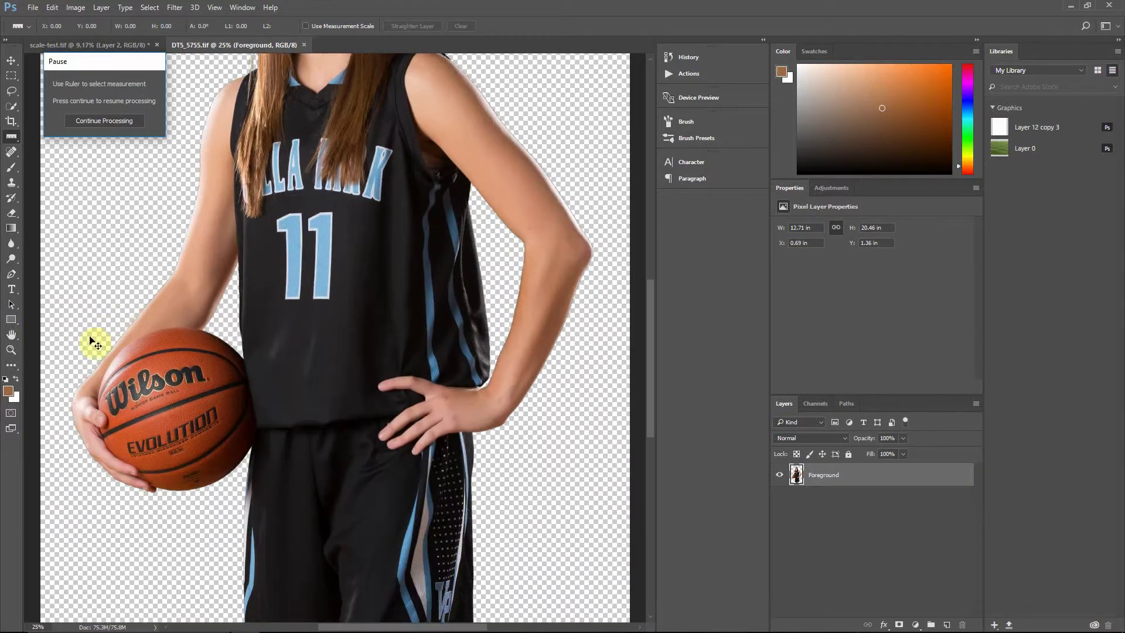
key(ctrl+plus)
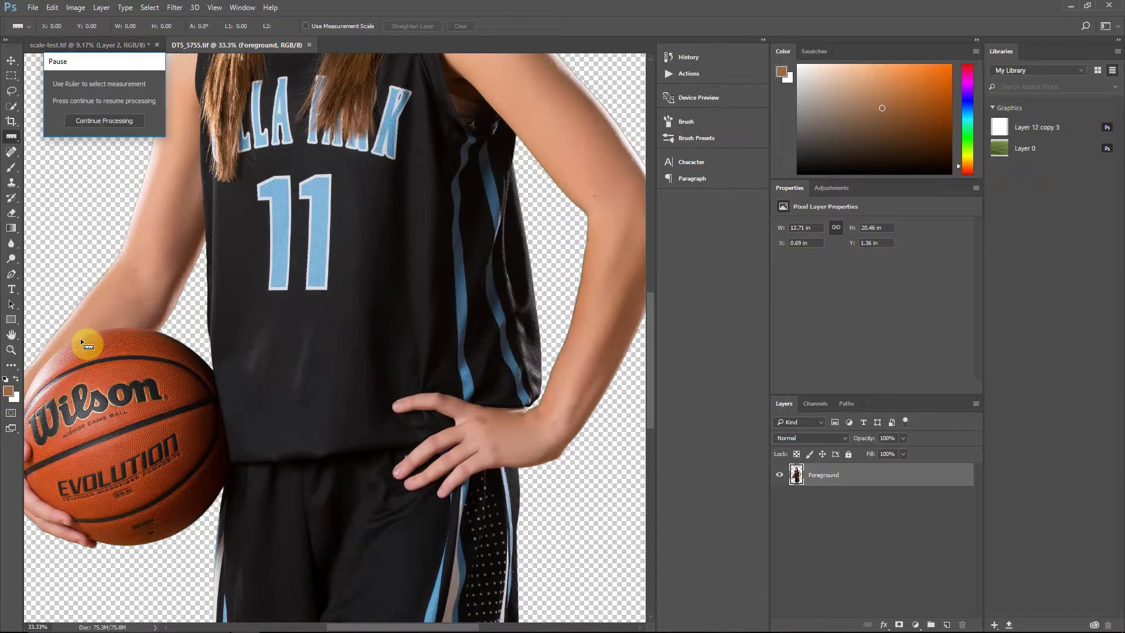
mouse_move(79, 338)
mouse_down()
mouse_move(181, 518)
mouse_move(161, 550)
mouse_up()
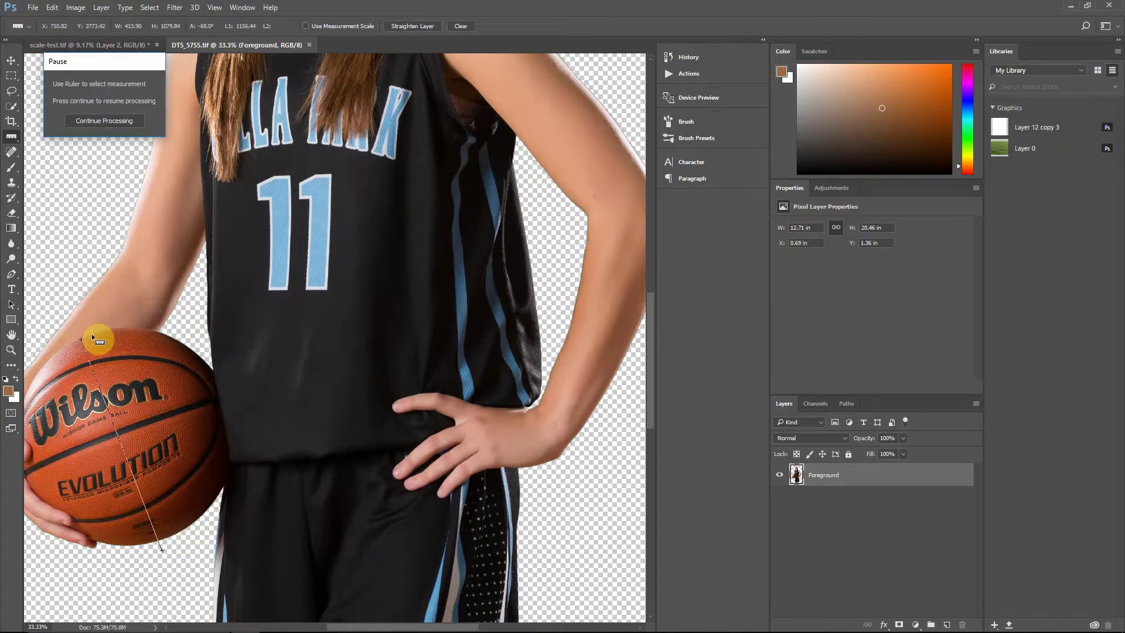
drag(62, 352, 161, 540)
click(85, 118)
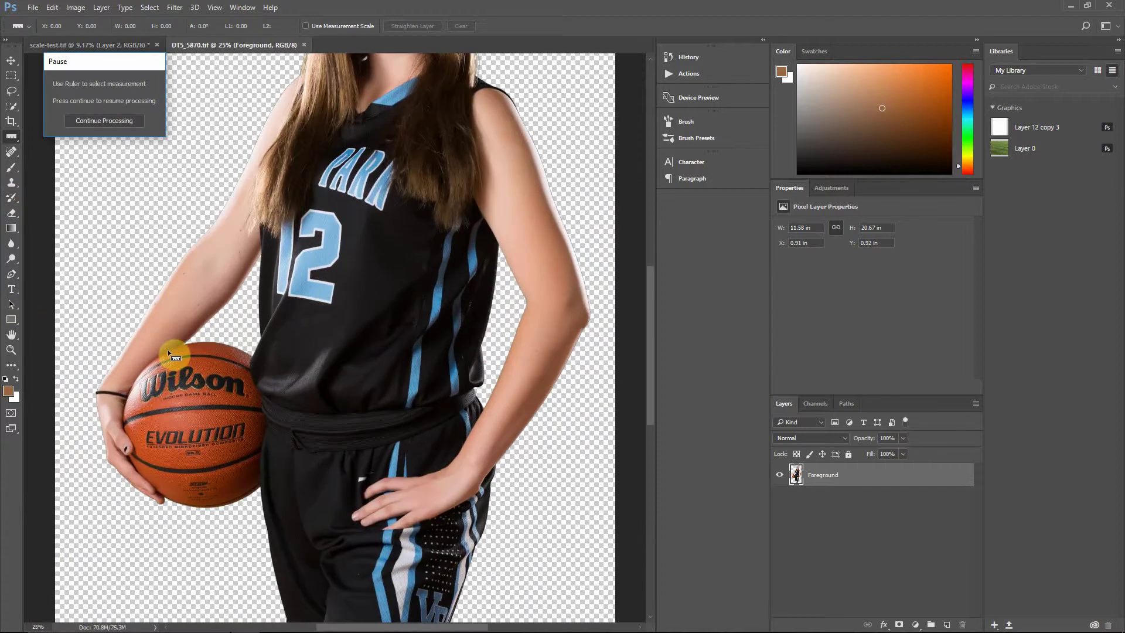
drag(168, 350, 228, 505)
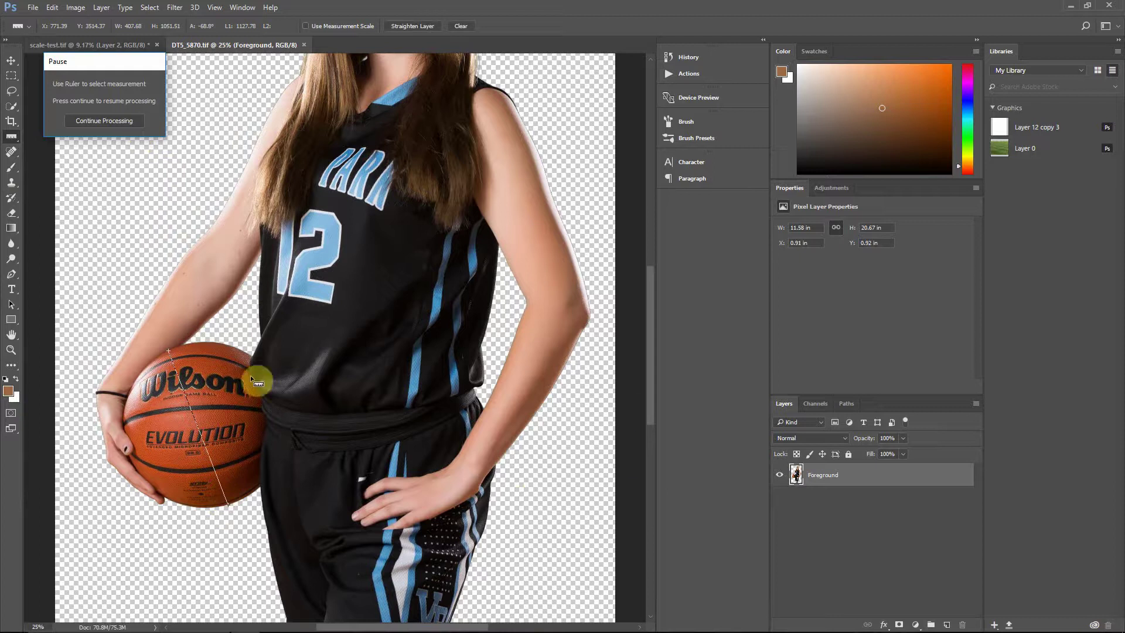
click(123, 121)
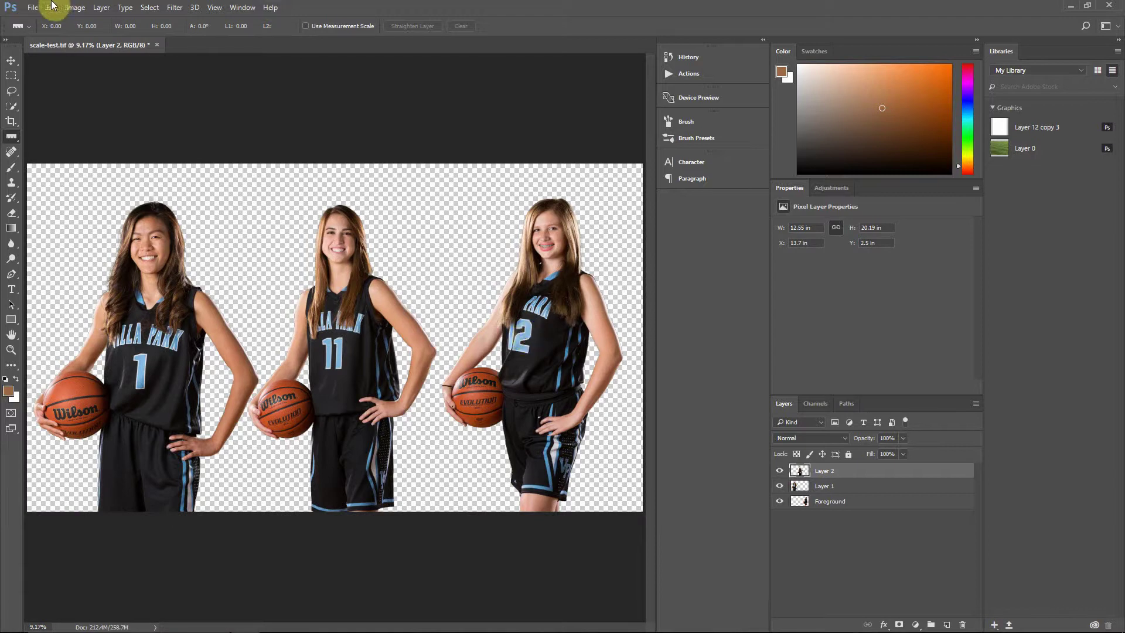
Open all three DT5_*_scaled.tif files from scale test > scaled
click(33, 8)
click(45, 31)
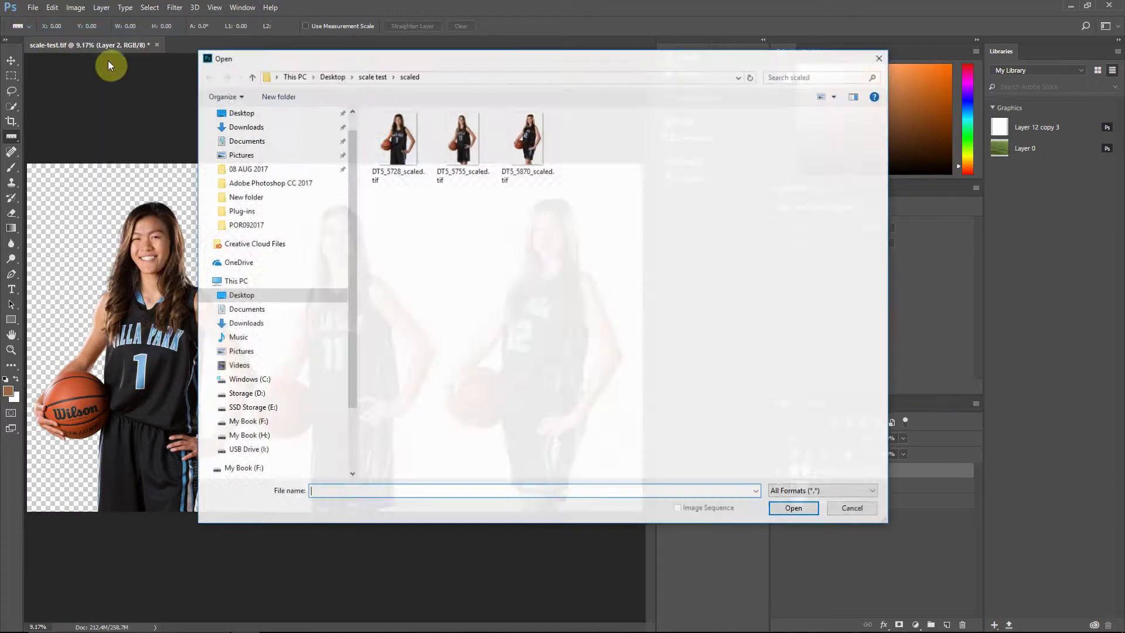
click(373, 76)
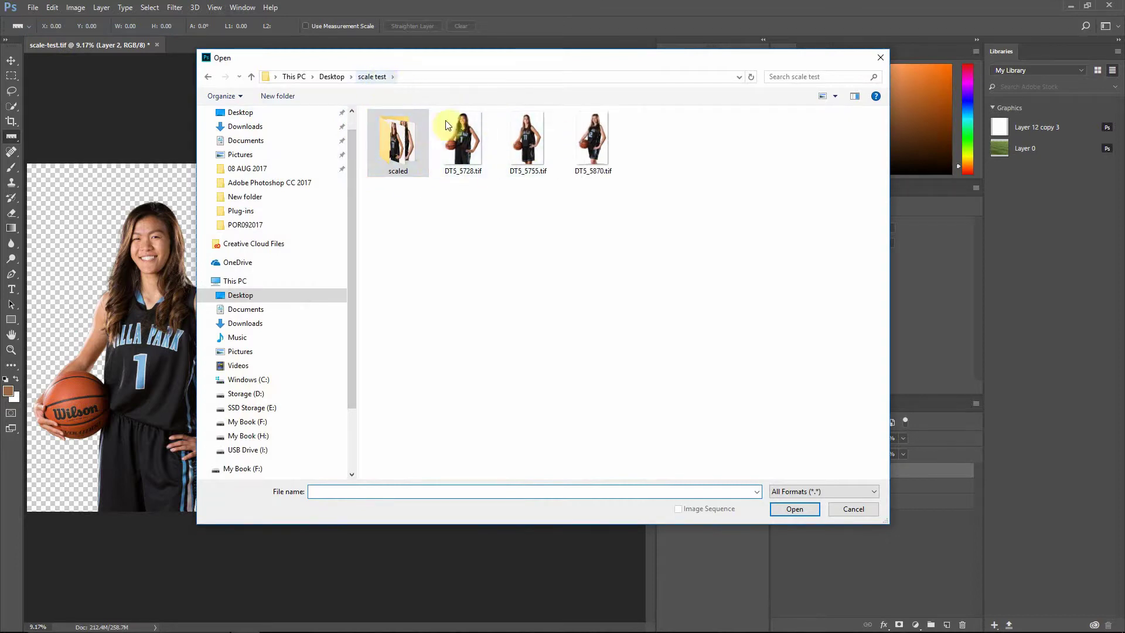
double_click(402, 143)
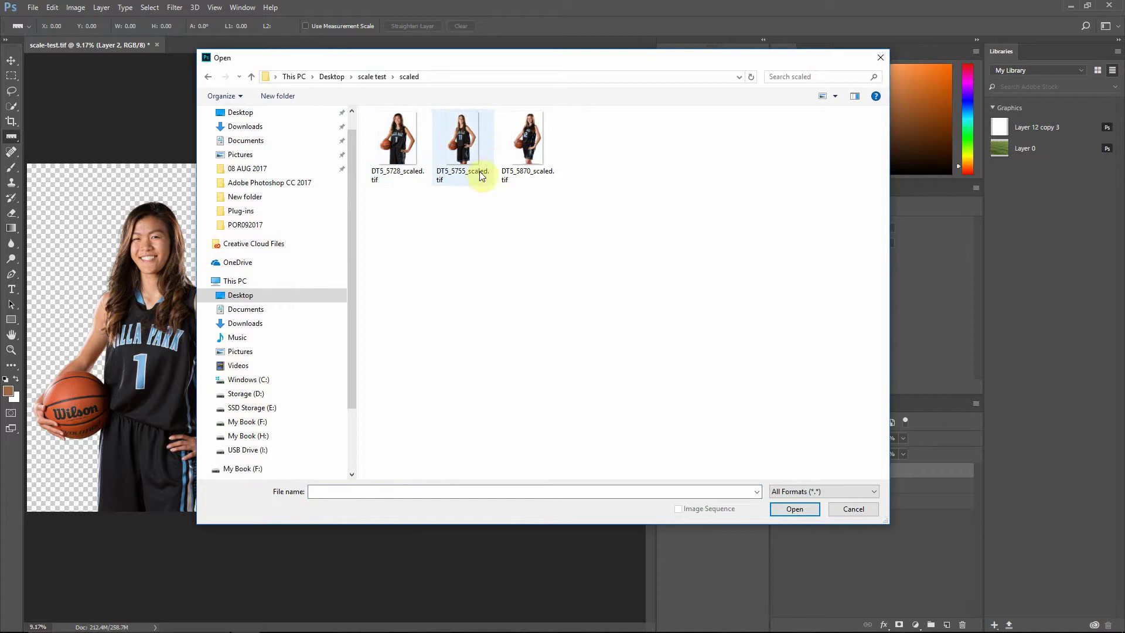
shift+click(513, 162)
click(793, 508)
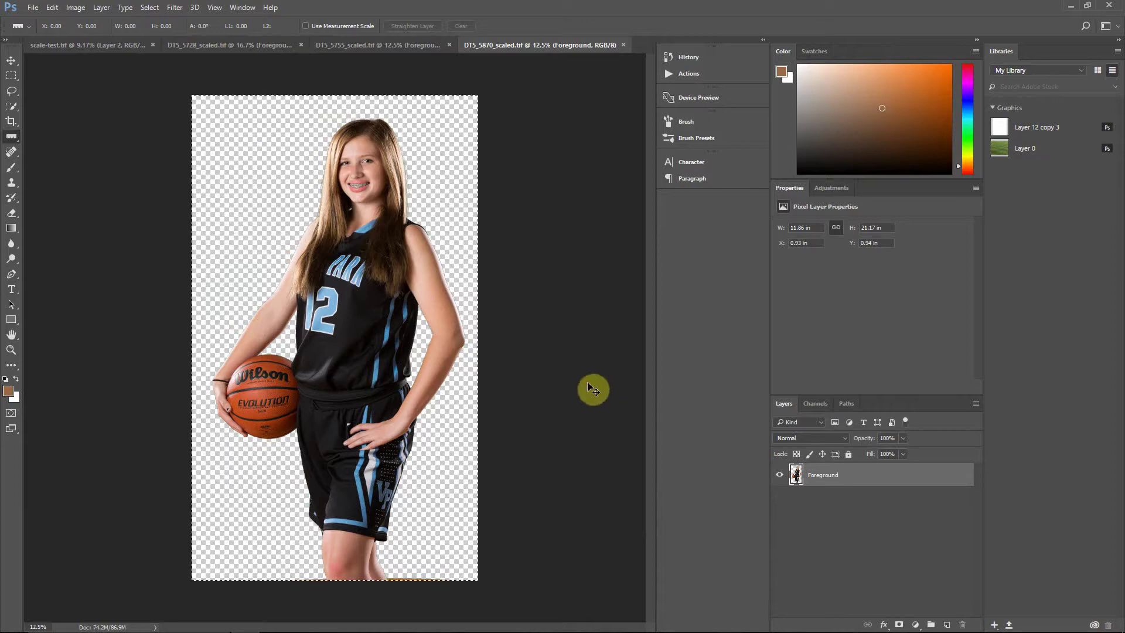
Hide the original player layers in scale-test.tif and place the scaled #12 player at right
click(47, 45)
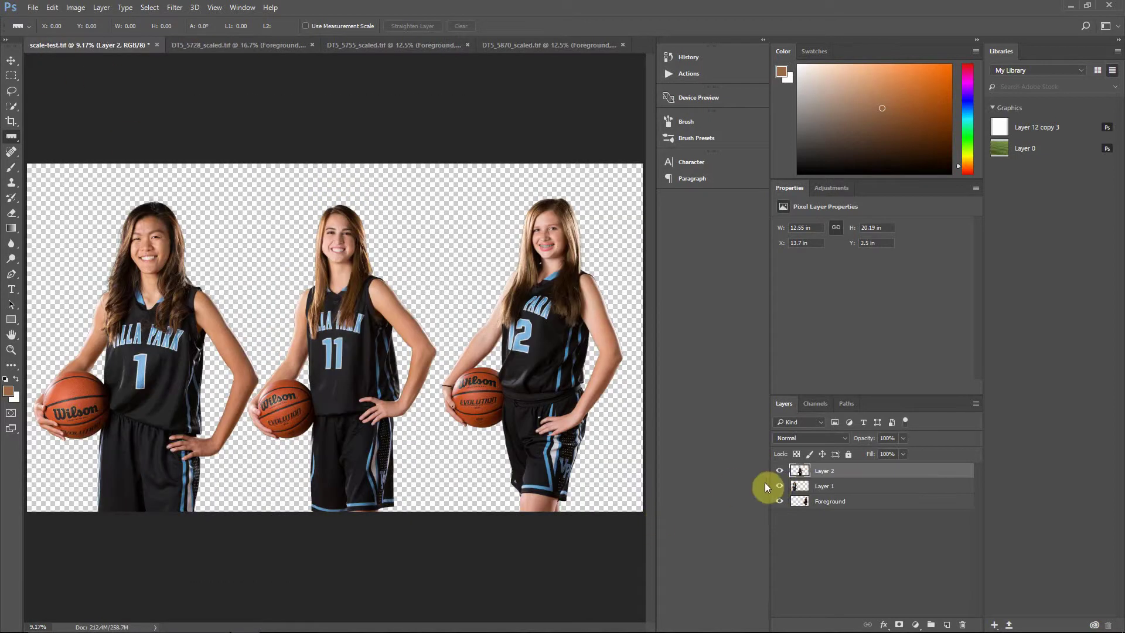
drag(779, 471, 780, 501)
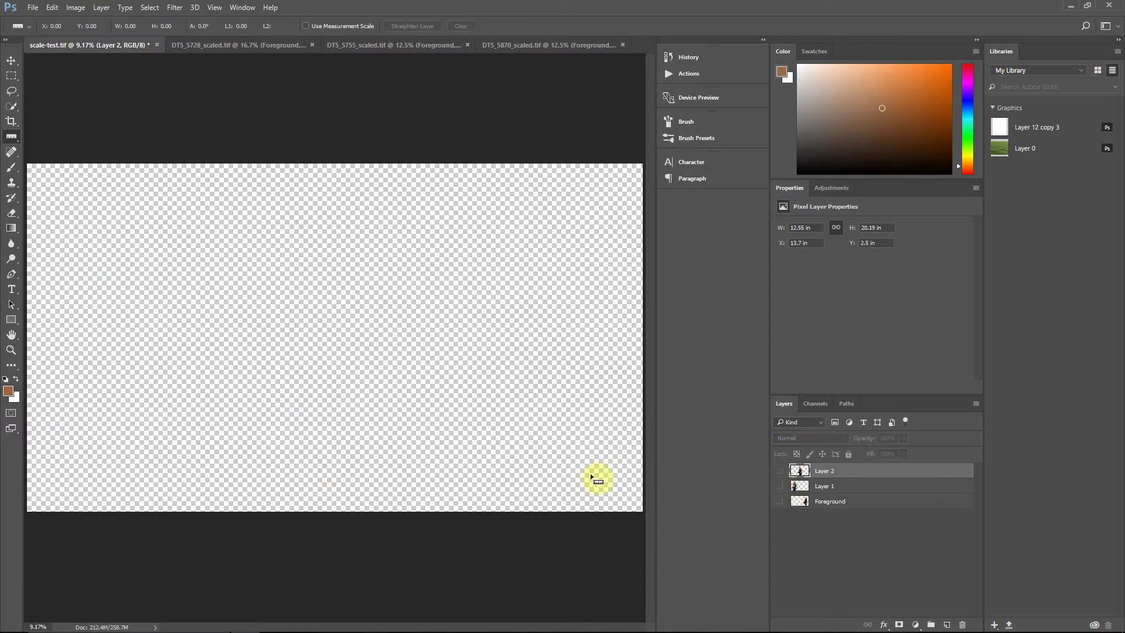
drag(593, 474, 543, 465)
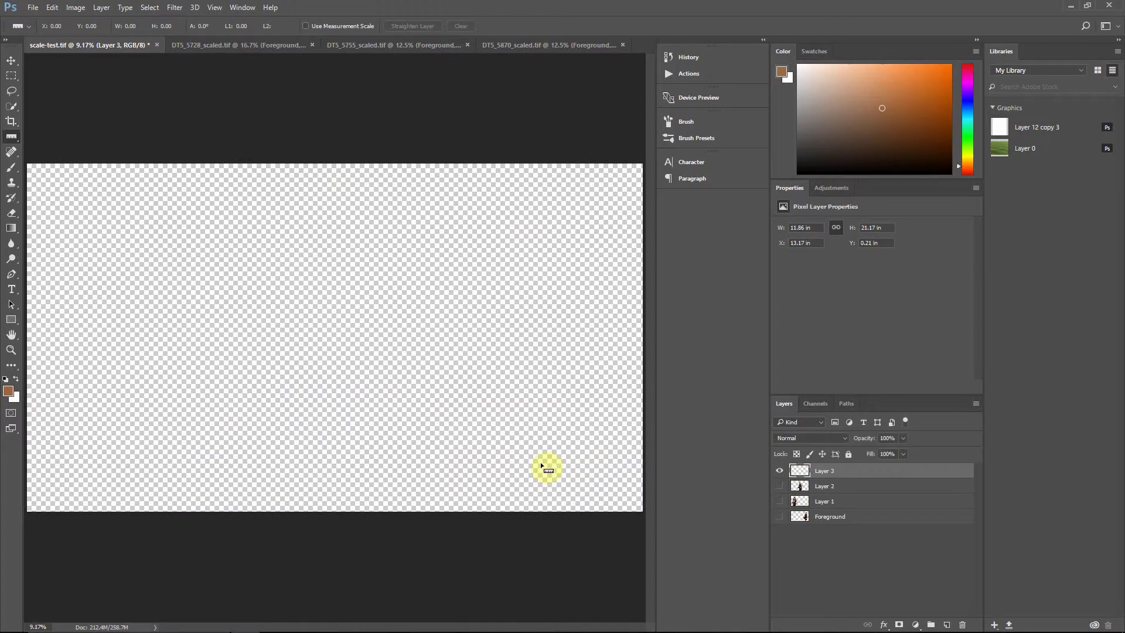
click(11, 62)
drag(358, 339, 544, 373)
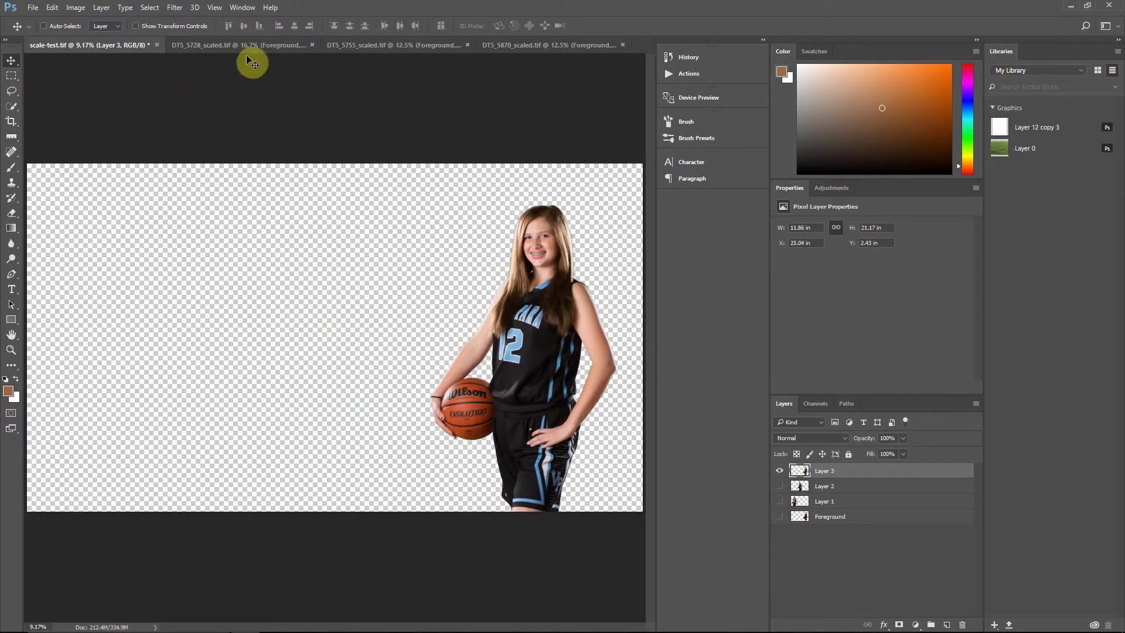
Paste the #11 player from DT5_5755_scaled.tif into scale-test.tif and lower her to the bottom
click(355, 45)
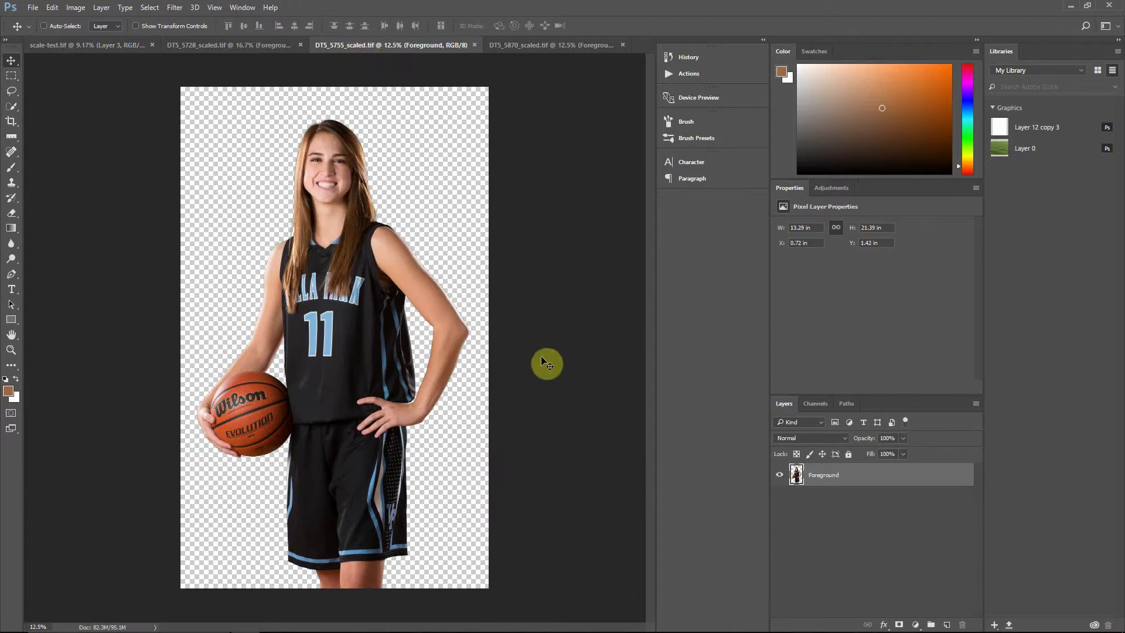
key(ctrl+a)
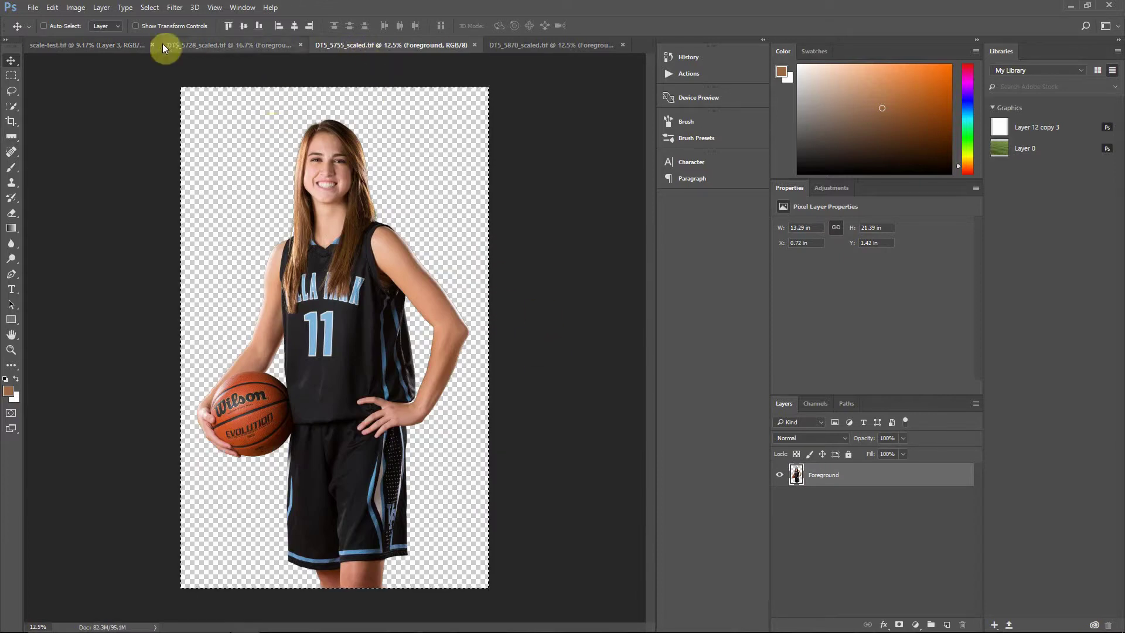
click(124, 45)
key(ctrl+v)
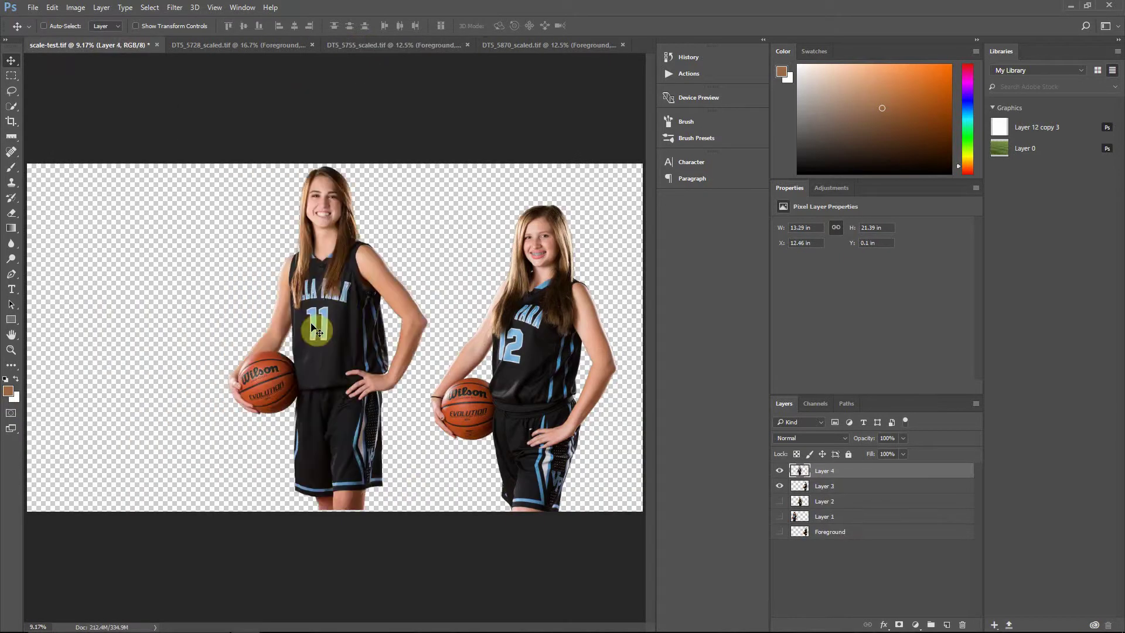
drag(340, 303, 343, 319)
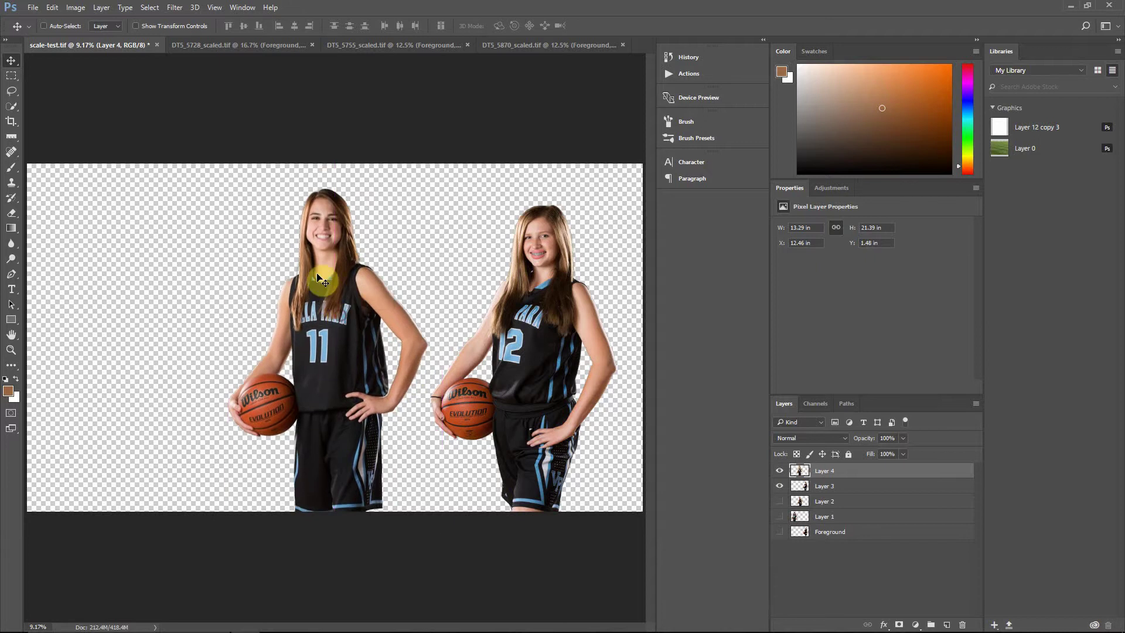
Paste the #1 player from DT5_5728_scaled.tif and move her to the canvas's left side
click(513, 47)
click(250, 47)
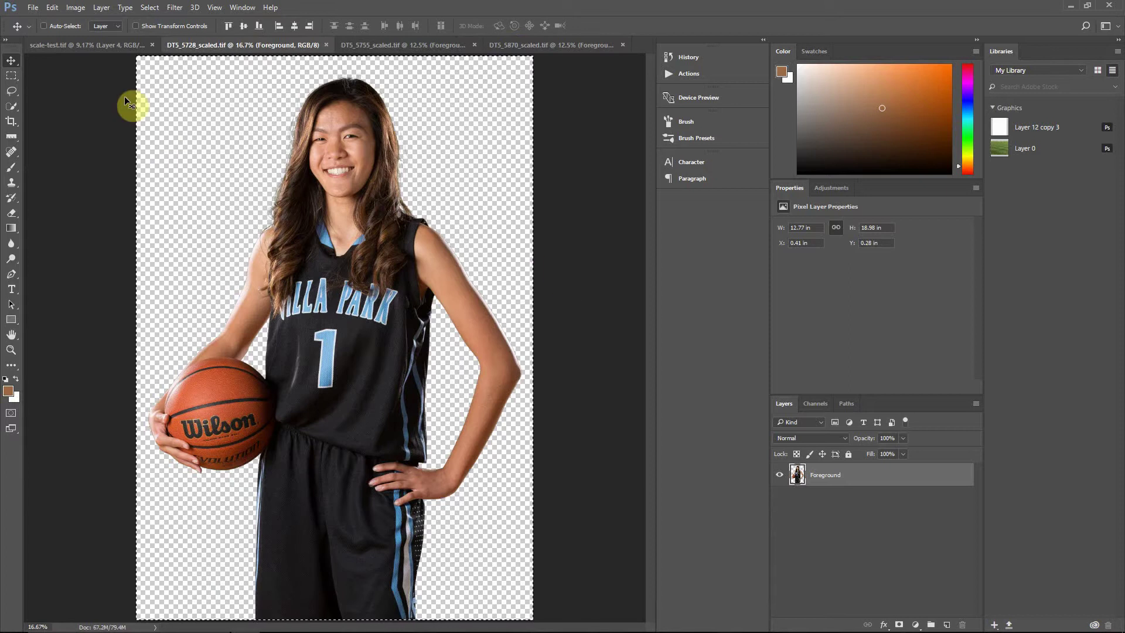
click(90, 44)
key(ctrl)
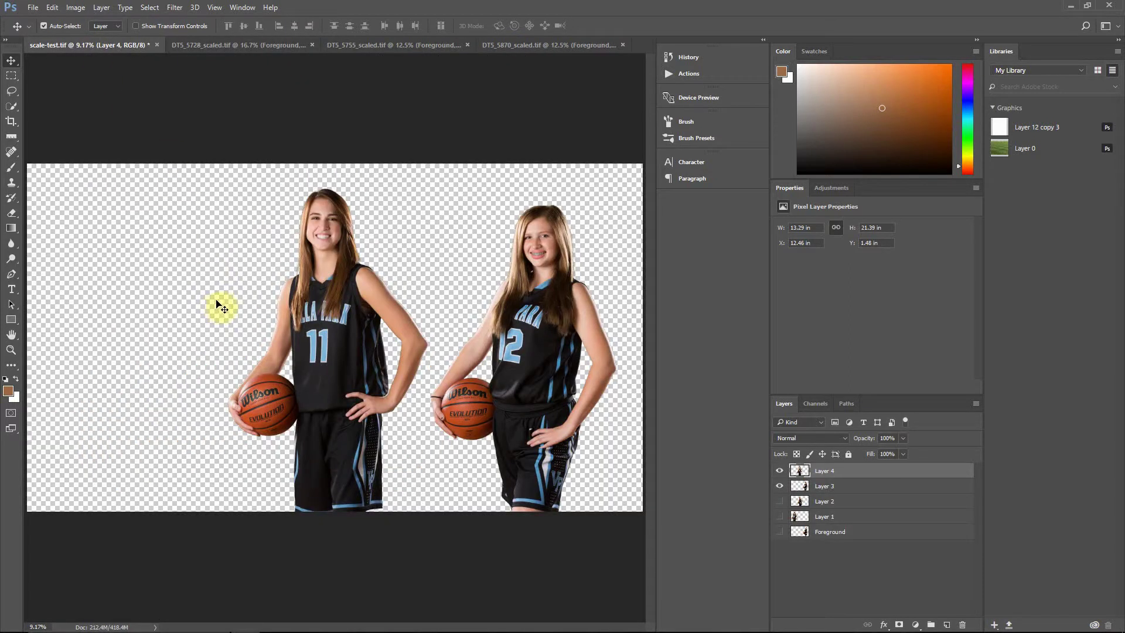
key(ctrl+v)
drag(373, 364, 176, 385)
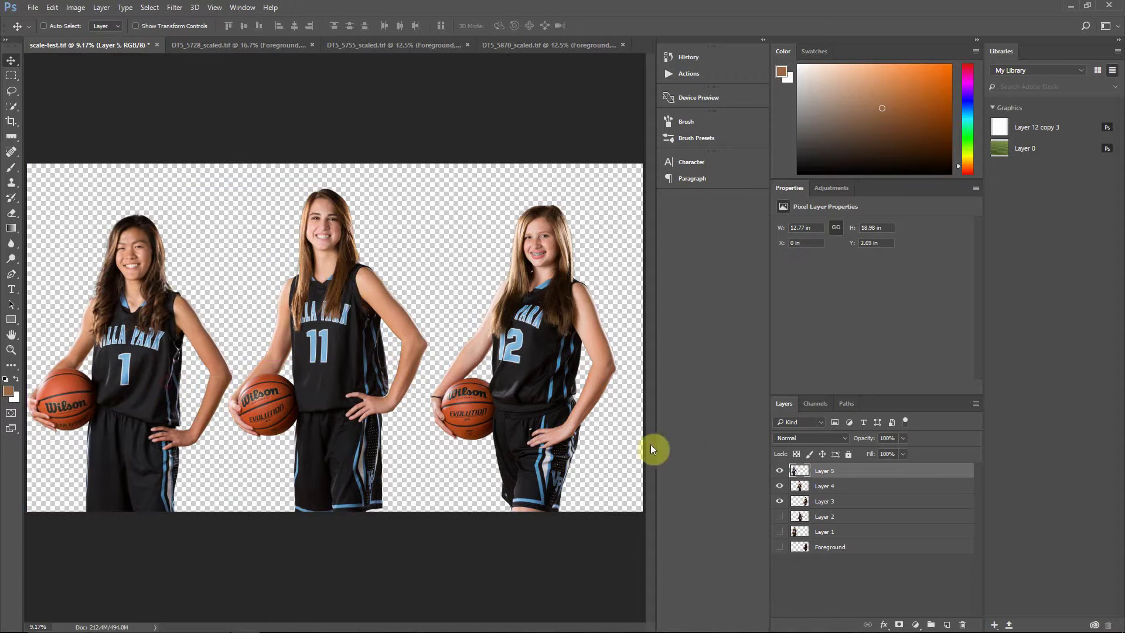
Nudge Layers 3–5 right, stack Layer 4 above Layer 5, and centre the #11 player
shift+click(832, 502)
drag(562, 450, 573, 449)
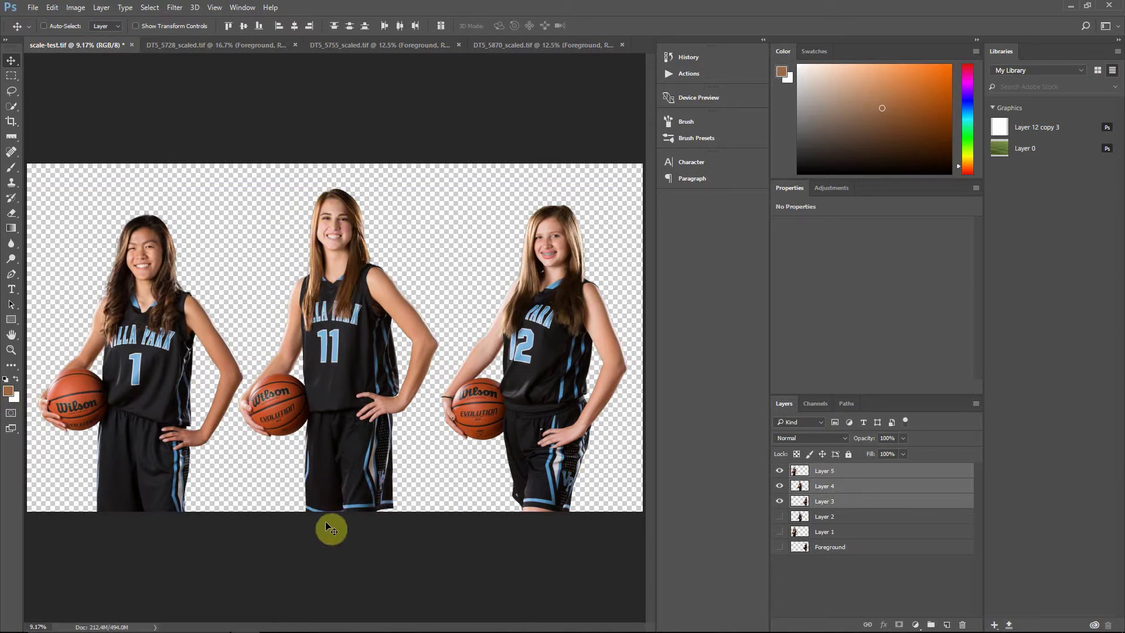
click(832, 486)
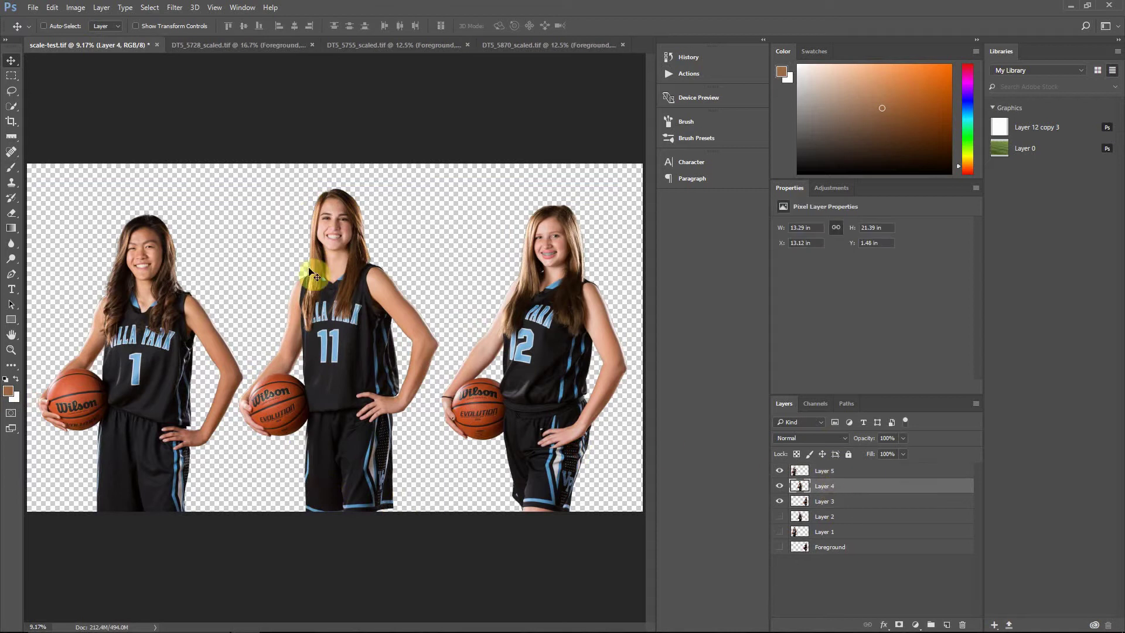
drag(867, 483, 862, 465)
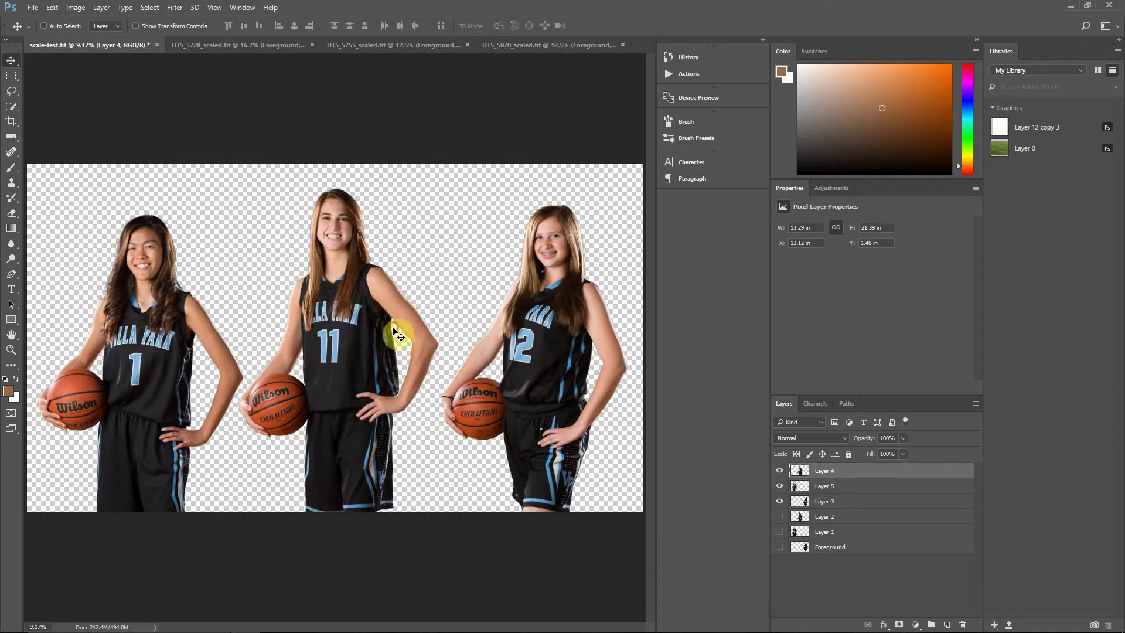
drag(394, 331, 264, 325)
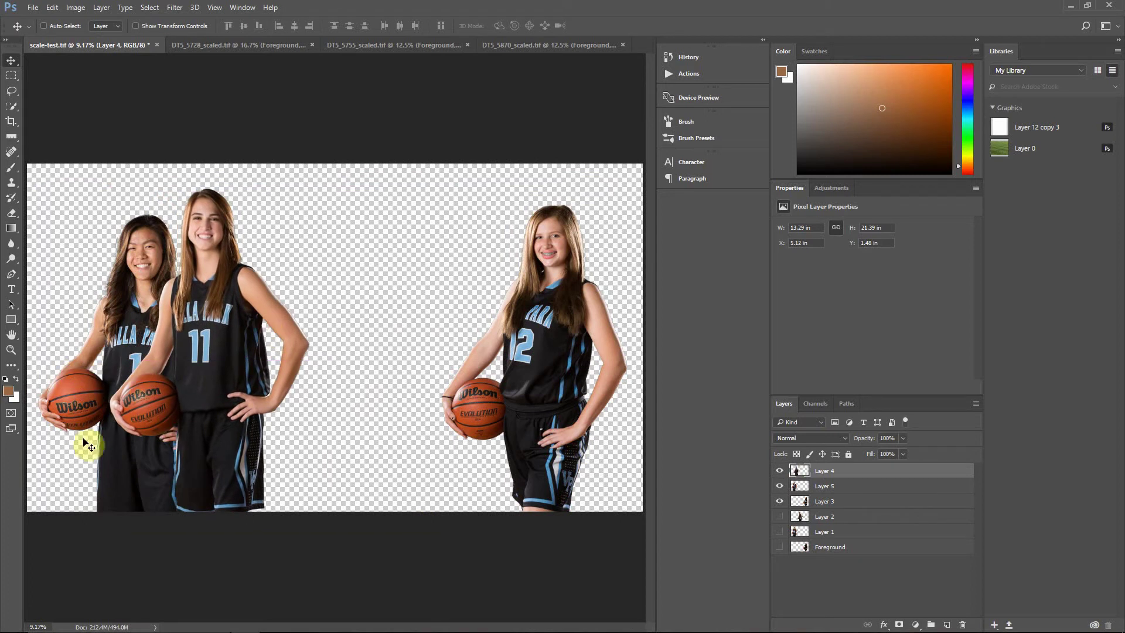
drag(256, 389, 375, 387)
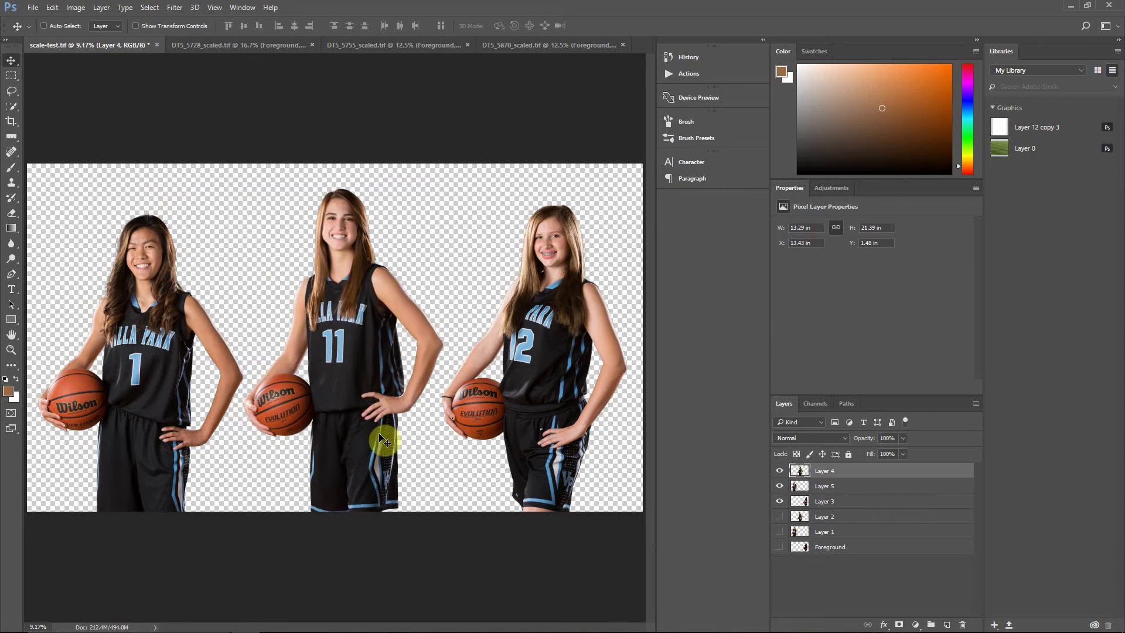